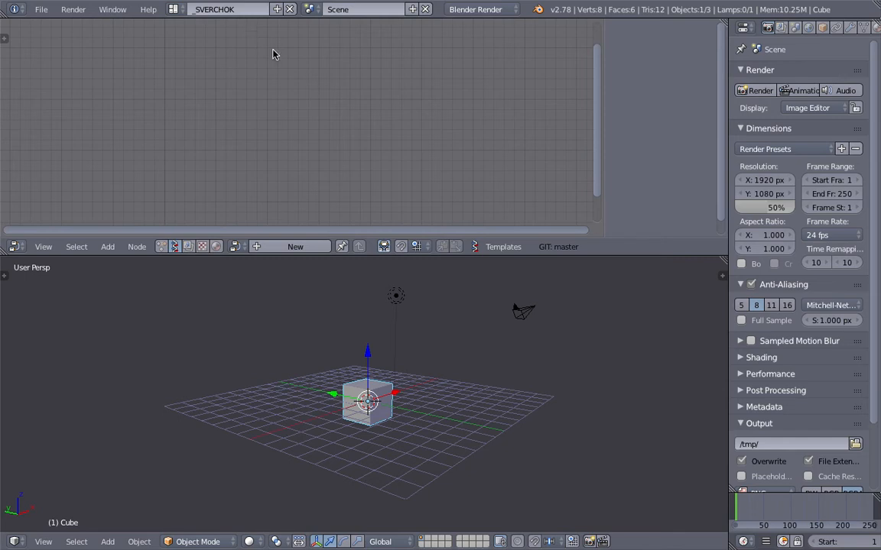
Set the grease pencil stroke placement to Surface for drawing in the 3D view.
middle_click_drag(463, 306, 349, 368)
scroll(349, 368, "up", 5)
scroll(314, 327, "up", 2)
left_click(6, 278)
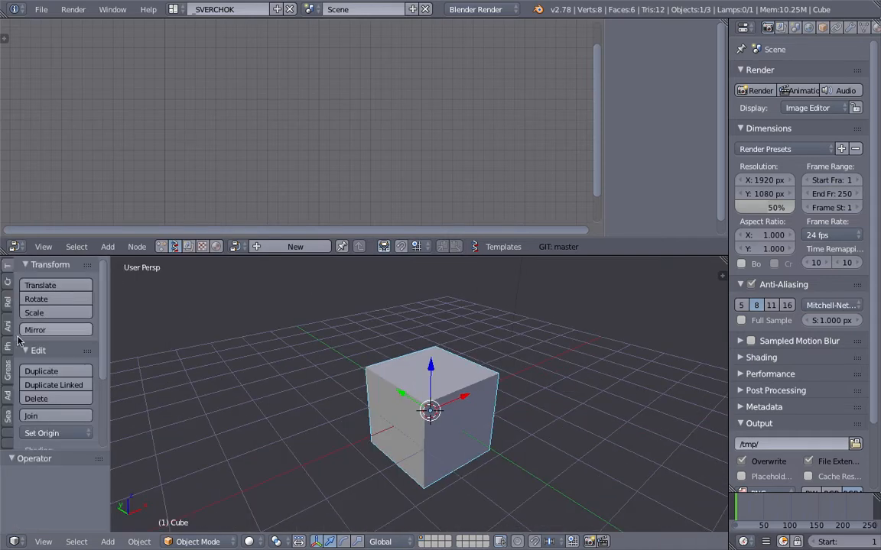
left_click(10, 364)
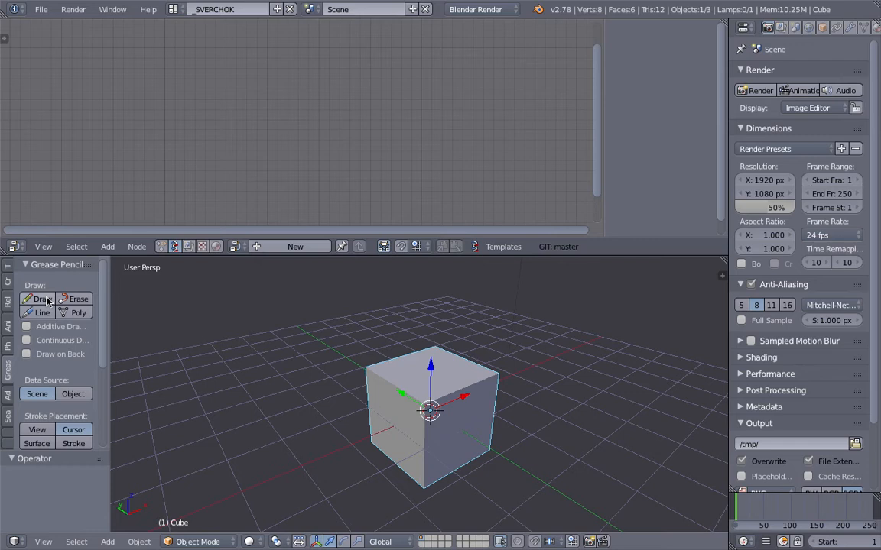
scroll(42, 382, "down", 3)
left_click(37, 388)
mouse_move(323, 343)
middle_mouse_down()
mouse_move(359, 342)
mouse_move(394, 370)
mouse_move(368, 346)
middle_mouse_up()
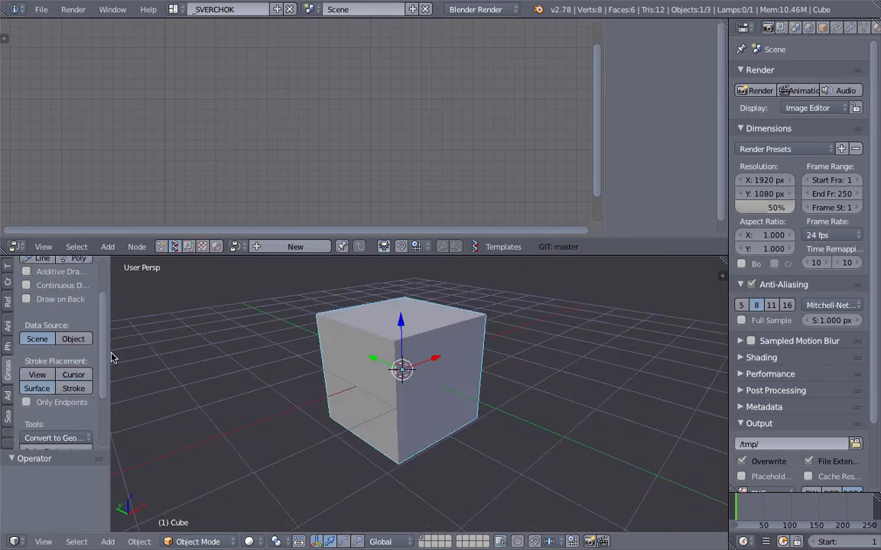
Widen the grease pencil tool settings area and enlarge the 3D view above the cube.
left_click_drag(110, 352, 163, 353)
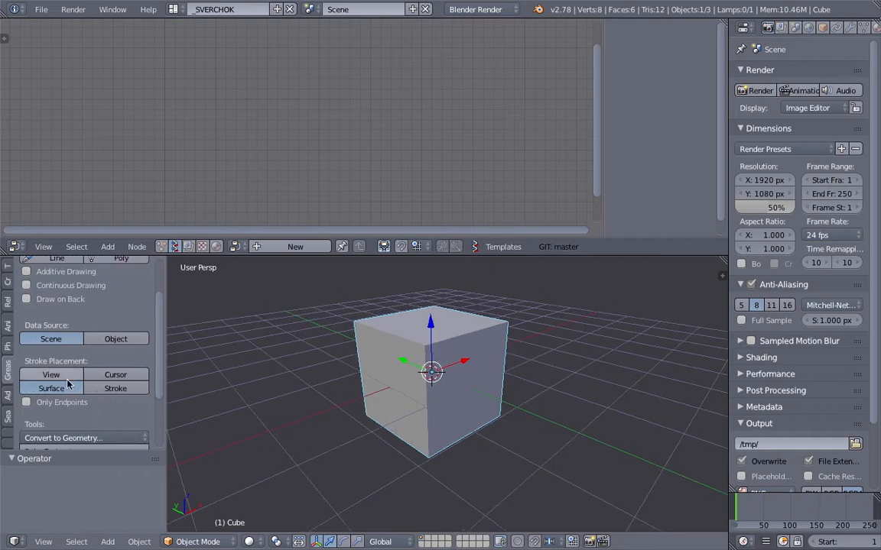
middle_click_drag(287, 360, 440, 348)
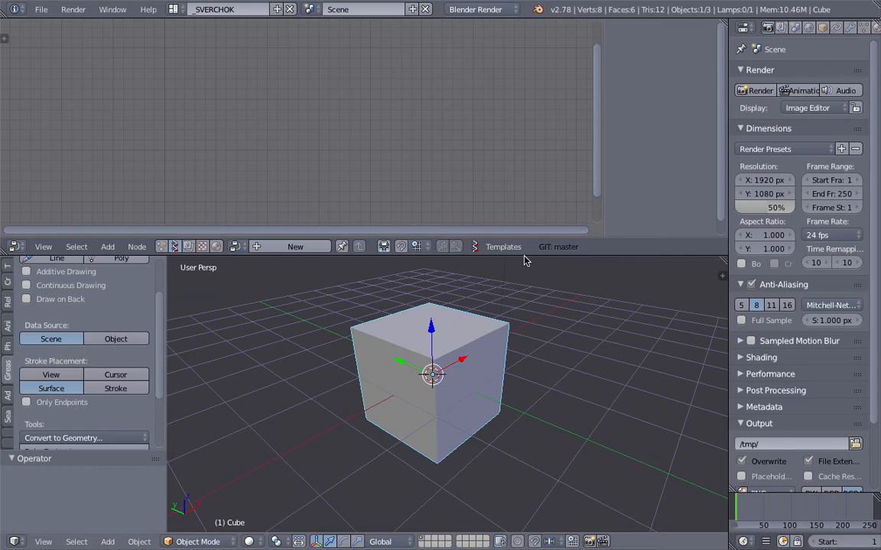
left_click_drag(470, 255, 482, 195)
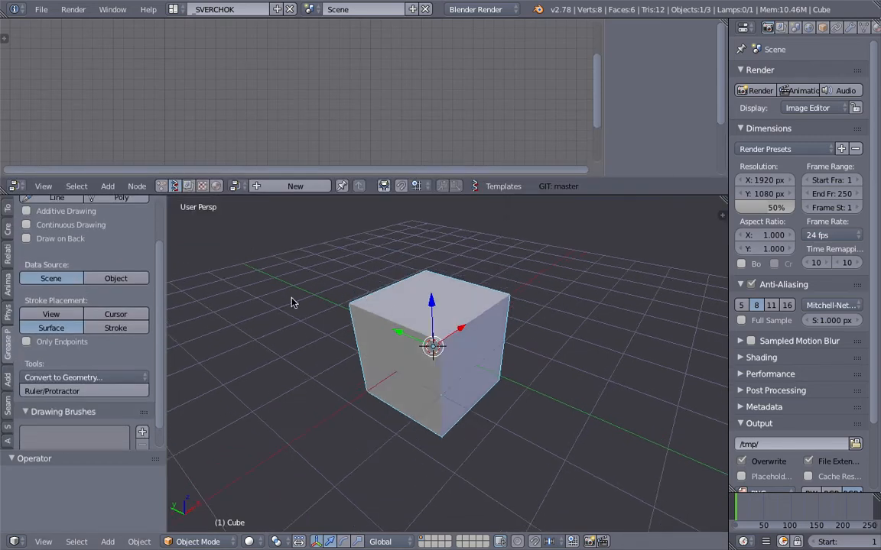
Draw a freehand grease pencil loop across the top and side faces of the cube.
scroll(163, 288, "up", 3)
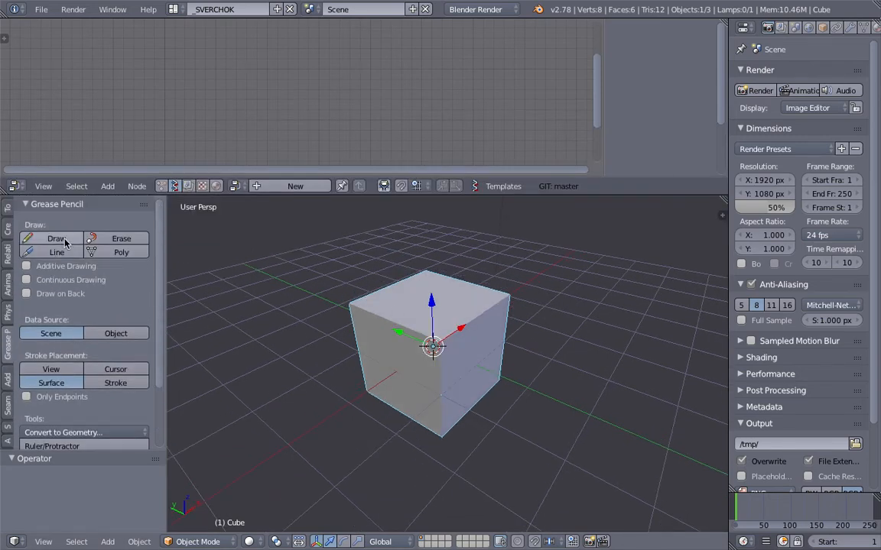
left_click(56, 239)
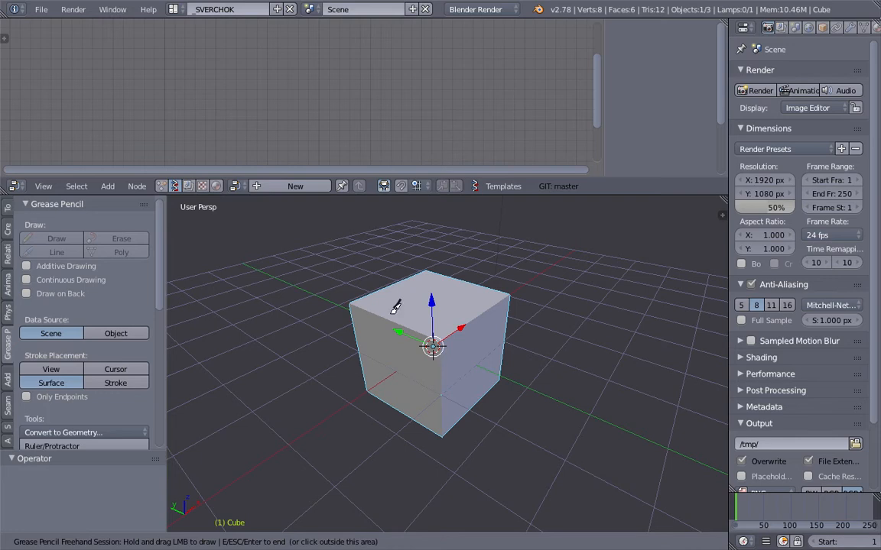
mouse_move(472, 373)
left_mouse_down()
mouse_move(459, 307)
mouse_move(437, 315)
left_mouse_up()
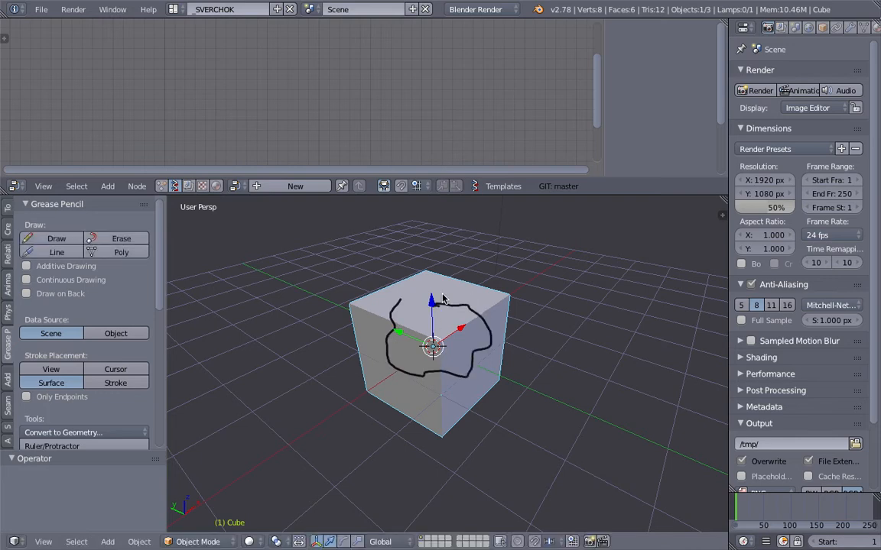
mouse_move(522, 349)
middle_mouse_down()
mouse_move(530, 372)
mouse_move(520, 321)
mouse_move(503, 375)
mouse_move(540, 305)
mouse_move(520, 374)
mouse_move(459, 344)
mouse_move(466, 367)
mouse_move(428, 324)
mouse_move(428, 340)
mouse_move(340, 321)
mouse_move(457, 357)
mouse_move(448, 345)
mouse_move(460, 334)
mouse_move(502, 331)
mouse_move(428, 328)
mouse_move(437, 346)
mouse_move(428, 340)
middle_mouse_up()
Add a mesh plane at the cube's centre and scale it up to cover most of the grid floor.
key("shift+a")
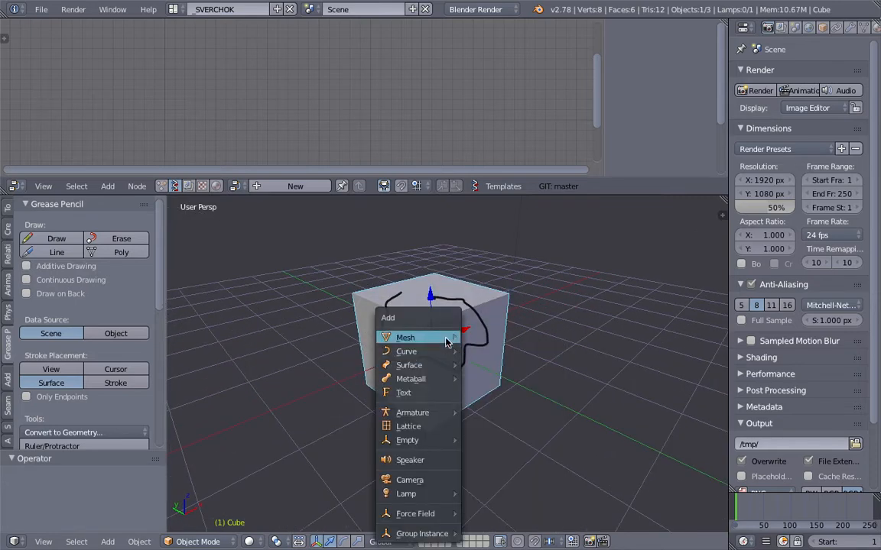
mouse_move(448, 337)
left_click(491, 38)
scroll(472, 315, "down", 4)
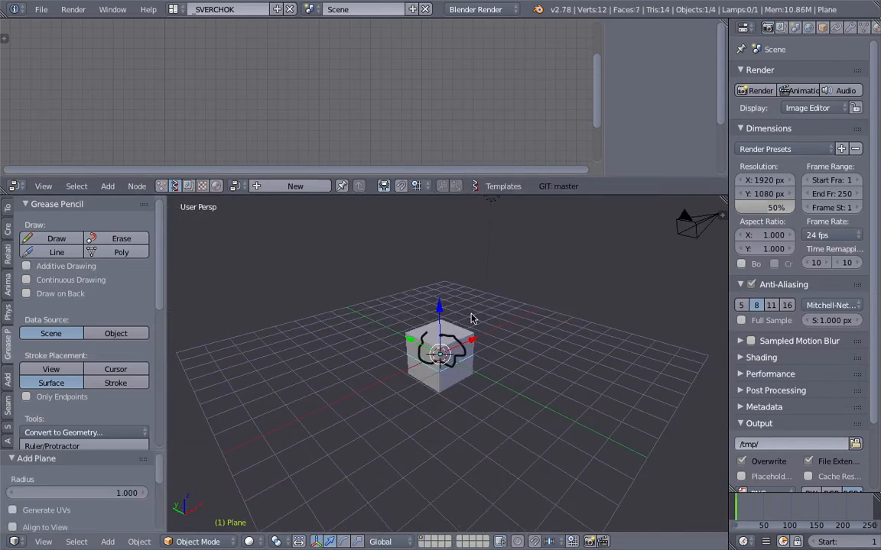
key("s")
left_click(576, 365)
key("s")
left_click(576, 394)
Duplicate the cube, place the copy beside the original and tilt it freely by about 26° and 19°.
right_click(468, 349)
middle_click_drag(476, 345, 456, 351)
key("shift+d")
left_click(425, 337)
key("r")
key("r")
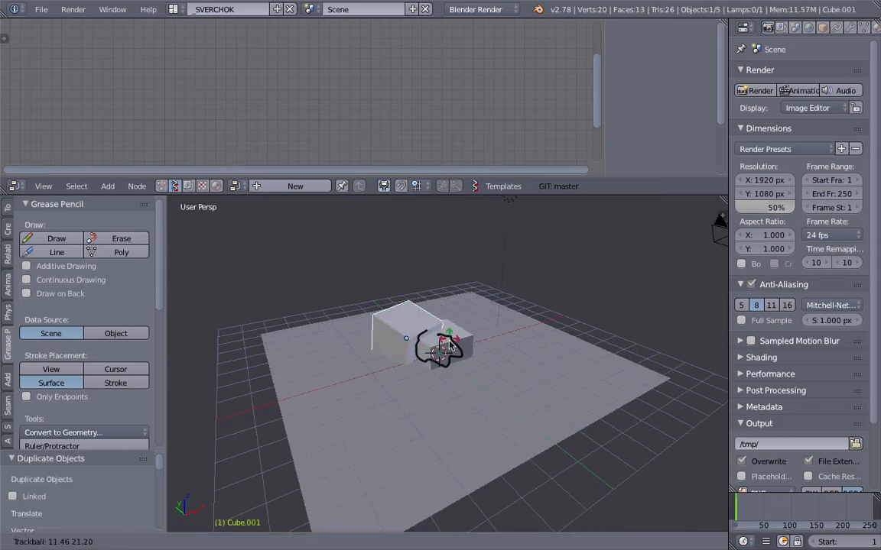
left_click(449, 345)
Duplicate the tilted cube to the original's other side and rotate the copy freely by about -28° and -21°.
key("shift+d")
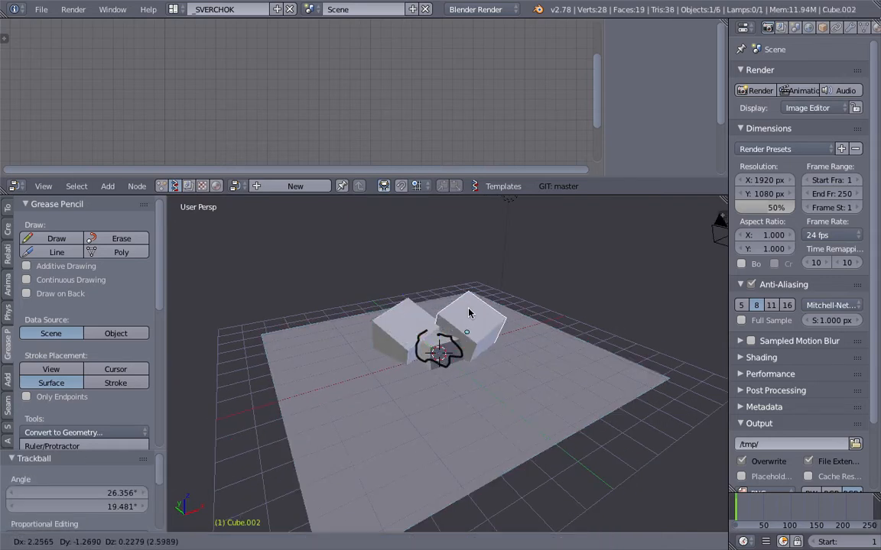
left_click(474, 321)
key("r")
key("r")
left_click(461, 341)
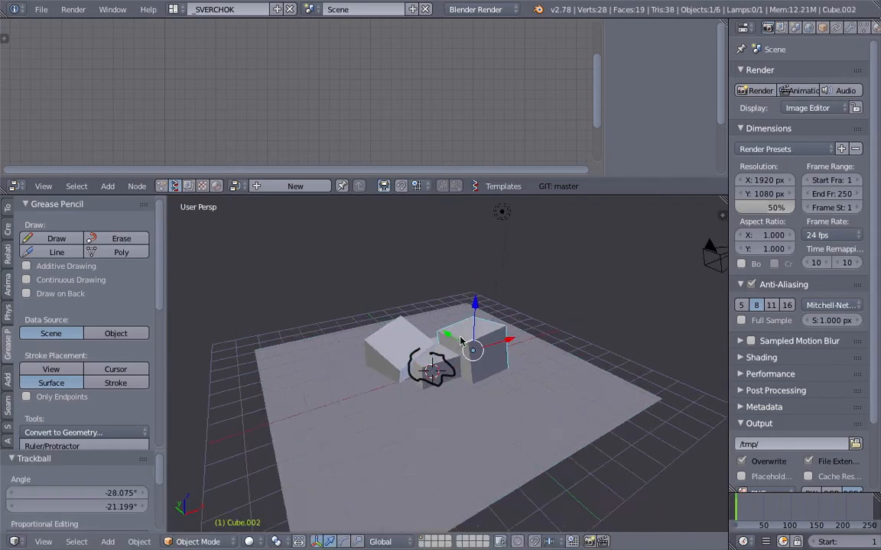
Draw a long wavy freehand grease pencil stroke running from the plane over all three cubes and back down.
scroll(460, 341, "up", 3)
mouse_move(469, 343)
middle_mouse_down()
mouse_move(454, 330)
mouse_move(470, 352)
middle_mouse_up()
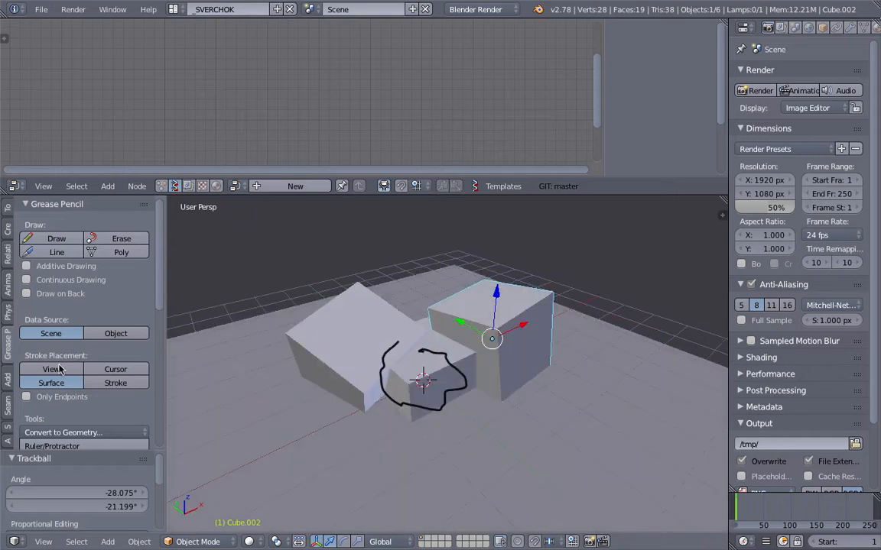
left_click(55, 238)
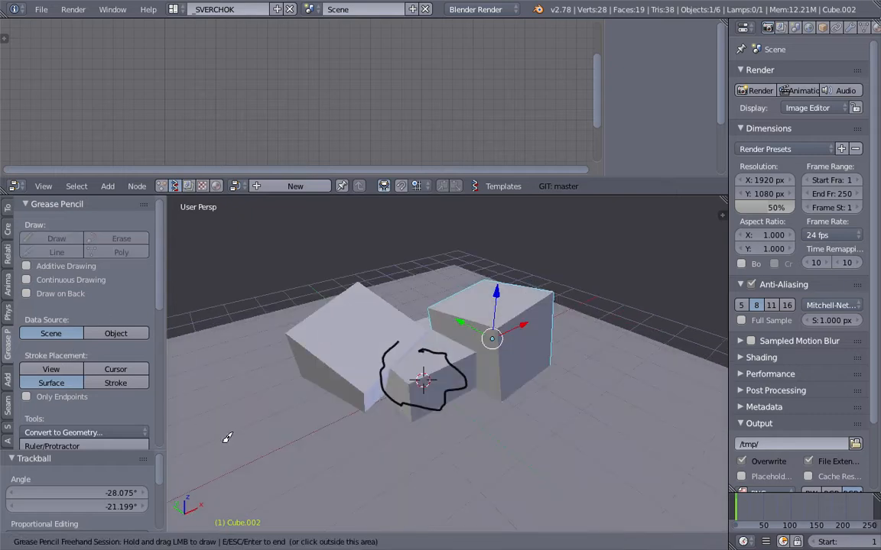
mouse_move(227, 439)
left_mouse_down()
mouse_move(298, 390)
mouse_move(334, 348)
mouse_move(382, 333)
left_mouse_up()
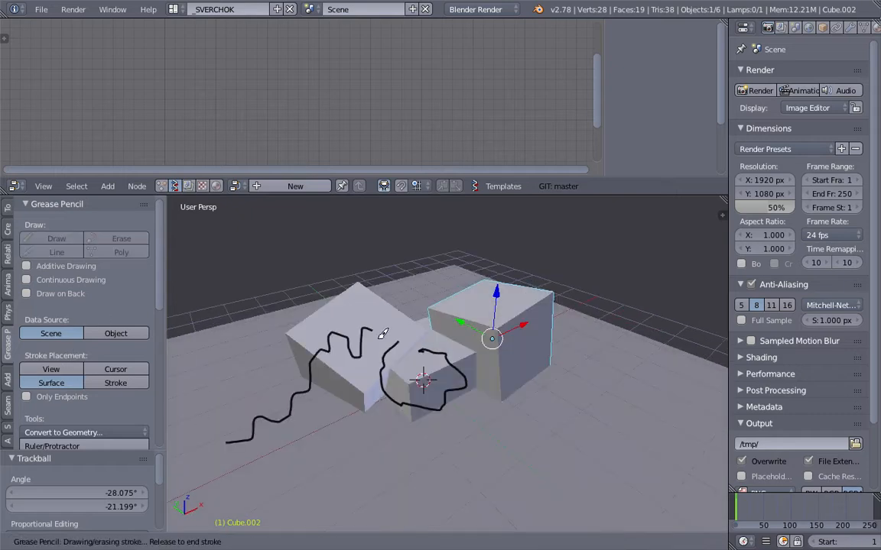
mouse_move(457, 385)
left_mouse_down()
mouse_move(553, 354)
mouse_move(559, 410)
left_mouse_up()
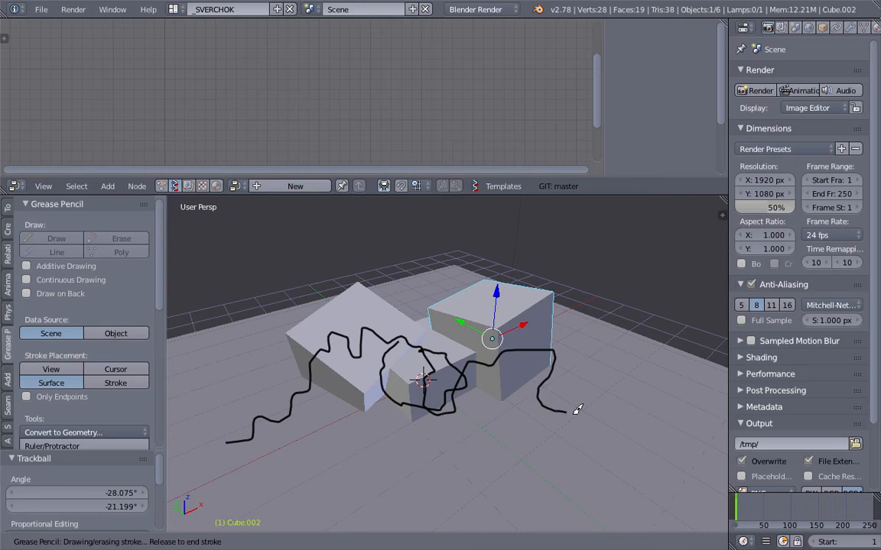
left_click_drag(646, 441, 648, 442)
key("Escape")
Scribble a dense patch of crossing grease pencil strokes on the empty part of the plane in front of the cubes.
mouse_move(527, 384)
middle_mouse_down()
mouse_move(442, 338)
mouse_move(458, 396)
mouse_move(535, 330)
mouse_move(442, 360)
mouse_move(491, 340)
mouse_move(550, 378)
mouse_move(434, 351)
mouse_move(406, 313)
mouse_move(417, 366)
mouse_move(391, 276)
mouse_move(423, 418)
mouse_move(403, 409)
mouse_move(366, 461)
middle_mouse_up()
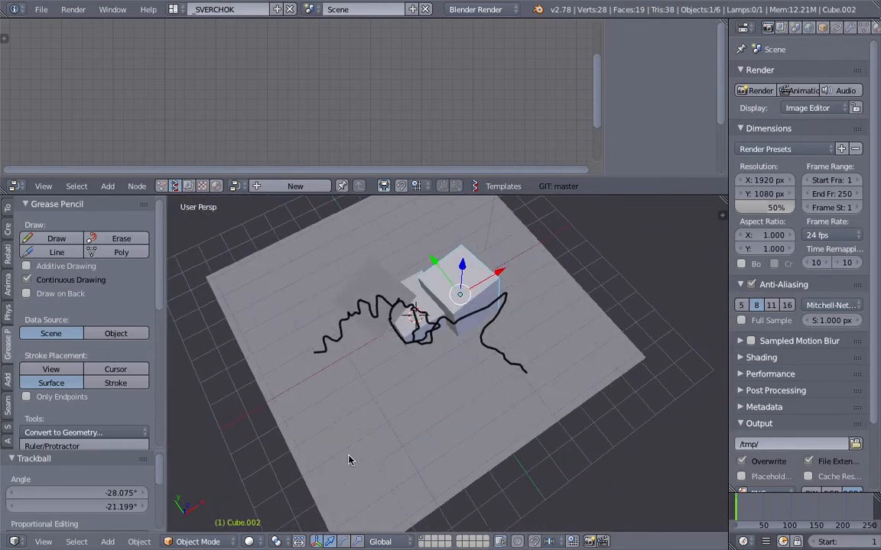
left_click_drag(319, 410, 419, 385)
mouse_move(324, 427)
left_mouse_down()
mouse_move(405, 413)
mouse_move(425, 430)
left_mouse_up()
left_click_drag(319, 463, 357, 459)
left_click_drag(319, 470, 426, 470)
left_click_drag(374, 485, 451, 472)
left_click_drag(339, 400, 352, 508)
left_click_drag(346, 406, 366, 489)
left_click_drag(360, 379, 387, 460)
left_click_drag(376, 392, 402, 448)
left_click_drag(364, 379, 352, 454)
left_click_drag(387, 387, 366, 457)
left_click_drag(393, 391, 366, 457)
left_click_drag(403, 415, 374, 468)
mouse_move(427, 433)
left_mouse_down()
mouse_move(383, 475)
mouse_move(358, 484)
left_mouse_up()
middle_click_drag(372, 419, 384, 408)
mouse_move(442, 371)
middle_mouse_down()
mouse_move(469, 340)
mouse_move(454, 331)
mouse_move(467, 347)
middle_mouse_up()
middle_click_drag(403, 363, 318, 410)
key("Escape")
Draw several more wavy grease pencil strokes over the plane and around the cubes from different viewing angles.
mouse_move(351, 362)
middle_mouse_down()
mouse_move(398, 368)
mouse_move(448, 354)
mouse_move(427, 355)
mouse_move(461, 397)
middle_mouse_up()
mouse_move(444, 396)
left_mouse_down()
mouse_move(556, 337)
mouse_move(572, 361)
left_mouse_up()
mouse_move(573, 360)
middle_mouse_down()
mouse_move(572, 335)
mouse_move(525, 340)
middle_mouse_up()
left_click_drag(463, 347, 492, 312)
left_click_drag(519, 386, 518, 386)
mouse_move(519, 386)
middle_mouse_down()
mouse_move(456, 319)
mouse_move(464, 282)
mouse_move(444, 334)
mouse_move(391, 336)
middle_mouse_up()
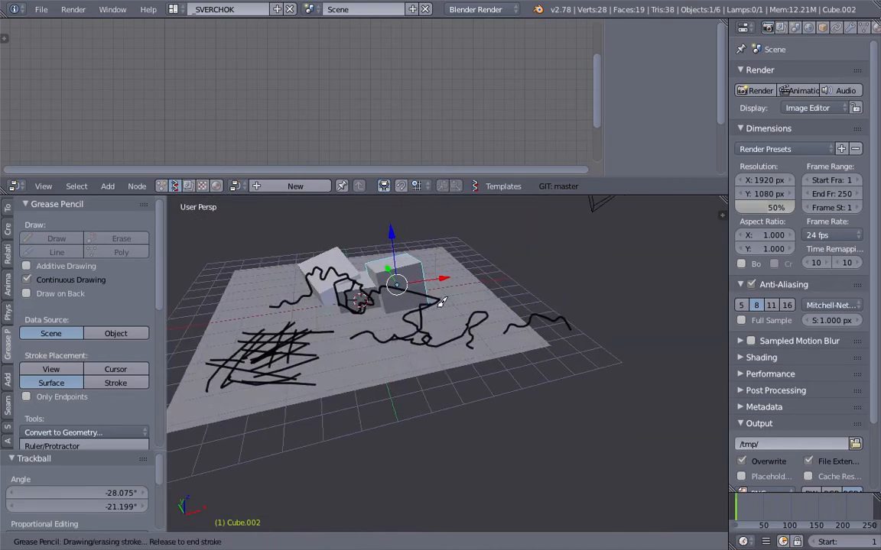
middle_click_drag(466, 295, 459, 289)
mouse_move(458, 289)
left_mouse_down()
mouse_move(502, 271)
mouse_move(498, 279)
left_mouse_up()
middle_click_drag(499, 278, 493, 347, "shift")
mouse_move(464, 327)
left_mouse_down()
mouse_move(411, 256)
mouse_move(383, 289)
mouse_move(424, 267)
left_mouse_up()
mouse_move(462, 307)
middle_mouse_down()
mouse_move(350, 271)
mouse_move(412, 255)
mouse_move(446, 314)
mouse_move(466, 306)
mouse_move(461, 311)
middle_mouse_up()
key("Escape")
mouse_move(382, 299)
middle_mouse_down()
mouse_move(344, 299)
mouse_move(334, 258)
middle_mouse_up()
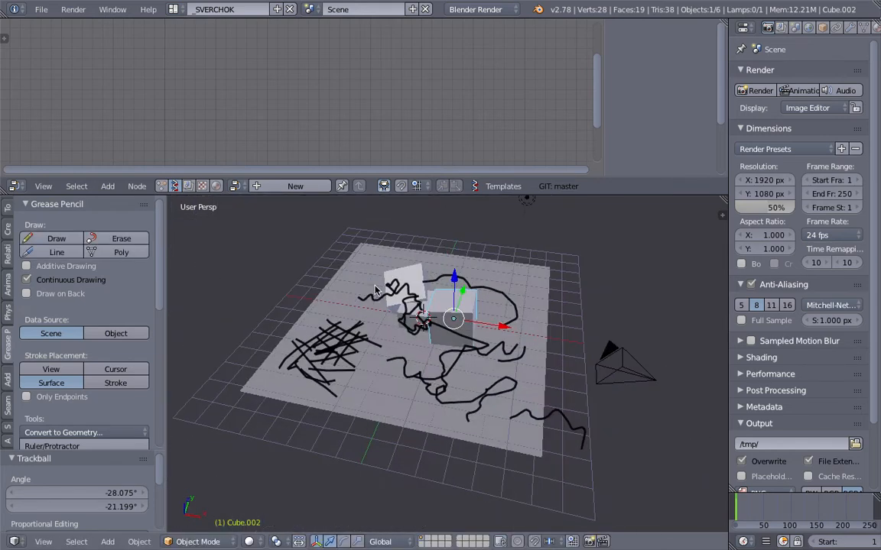
Remove the grease pencil layer holding the test strokes and hide the 3D view's properties region.
left_click(721, 218)
scroll(625, 360, "down", 3)
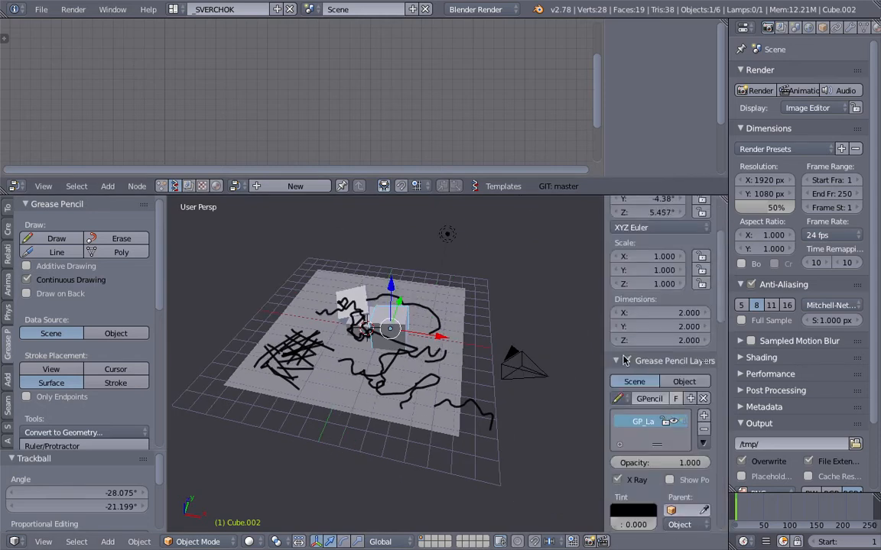
left_click(703, 432)
left_click_drag(604, 346, 717, 355)
Delete all three cubes so that only the plane is left as a drawing surface.
right_click(468, 315)
right_click(468, 314)
key("x")
left_click(469, 314)
right_click(414, 308)
key("x")
left_click(416, 308)
right_click(407, 287)
key("x")
left_click(406, 286)
Draw one continuous winding grease pencil stroke with several U-shaped bends across the middle of the plane.
middle_click_drag(502, 308, 400, 406)
middle_click_drag(333, 405, 373, 439)
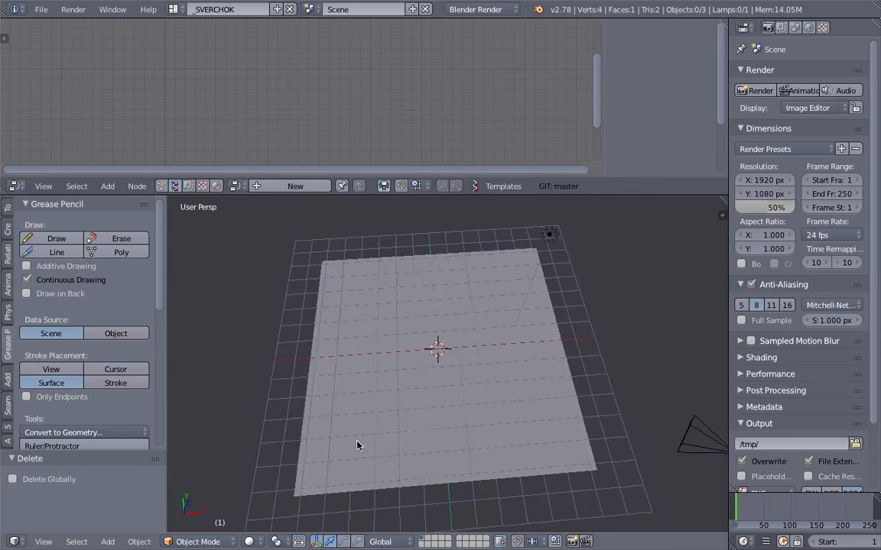
mouse_move(344, 327)
left_mouse_down()
mouse_move(345, 375)
mouse_move(389, 383)
mouse_move(417, 309)
mouse_move(447, 403)
mouse_move(487, 354)
mouse_move(523, 332)
left_mouse_up()
mouse_move(523, 333)
middle_mouse_down()
mouse_move(516, 358)
mouse_move(548, 351)
mouse_move(402, 334)
mouse_move(423, 352)
mouse_move(433, 336)
mouse_move(458, 359)
middle_mouse_up()
key("Escape")
Save the scene to the Desktop folder as sv_gp_volume_001.blend.
key("ctrl+s")
left_click(424, 61)
type("sv_gp_v")
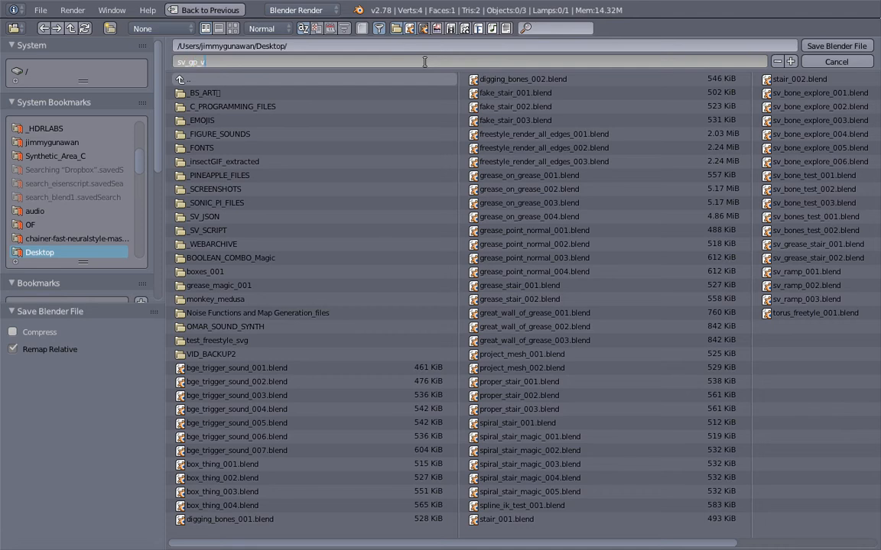
type("olume_001")
key("Return")
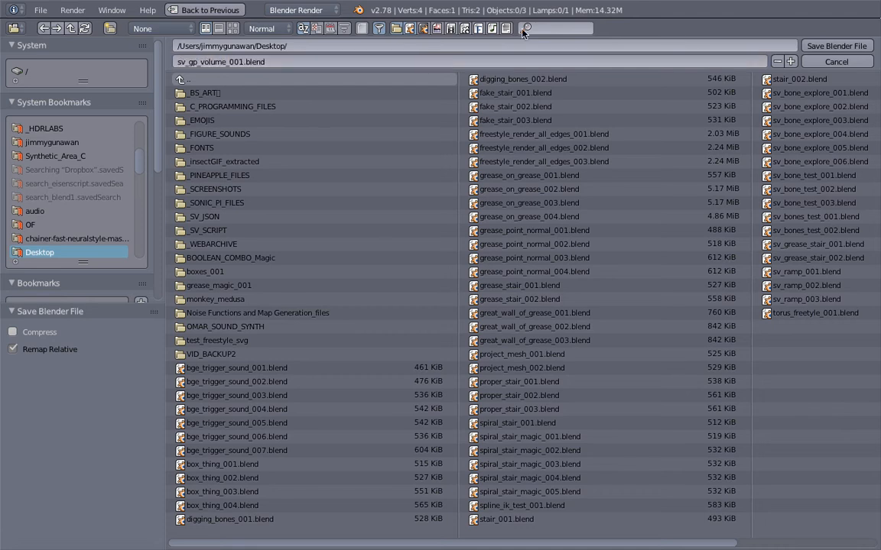
left_click(836, 47)
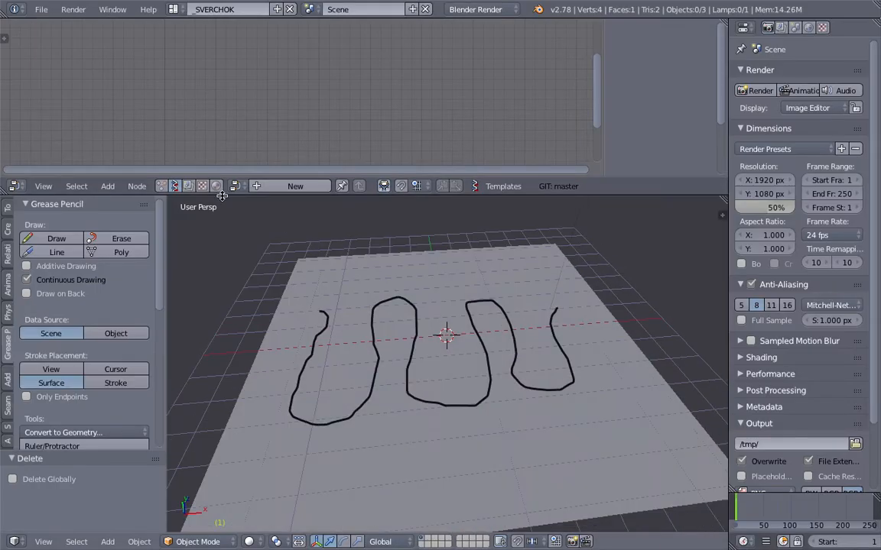
Create a new Sverchok node tree, hide the node editor's properties region and make the editor taller.
left_click(278, 187)
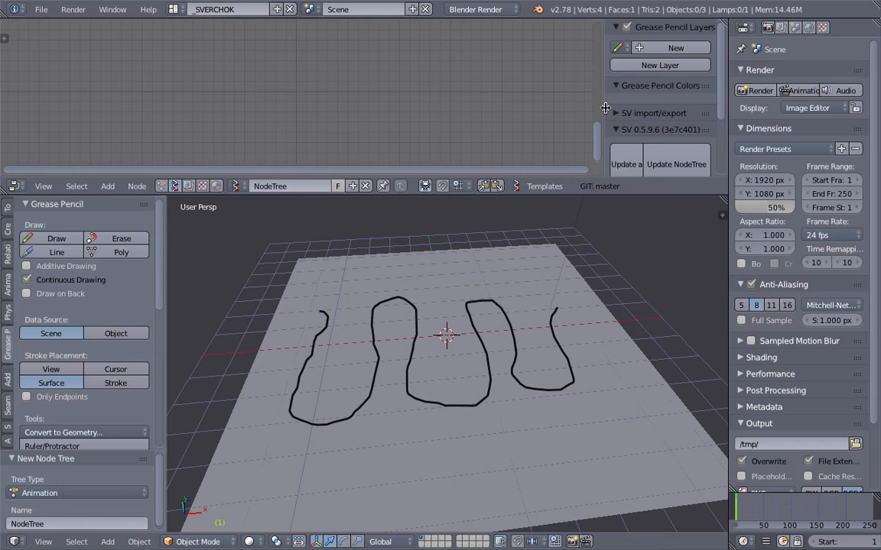
left_click_drag(605, 107, 702, 136)
left_click_drag(690, 195, 676, 220)
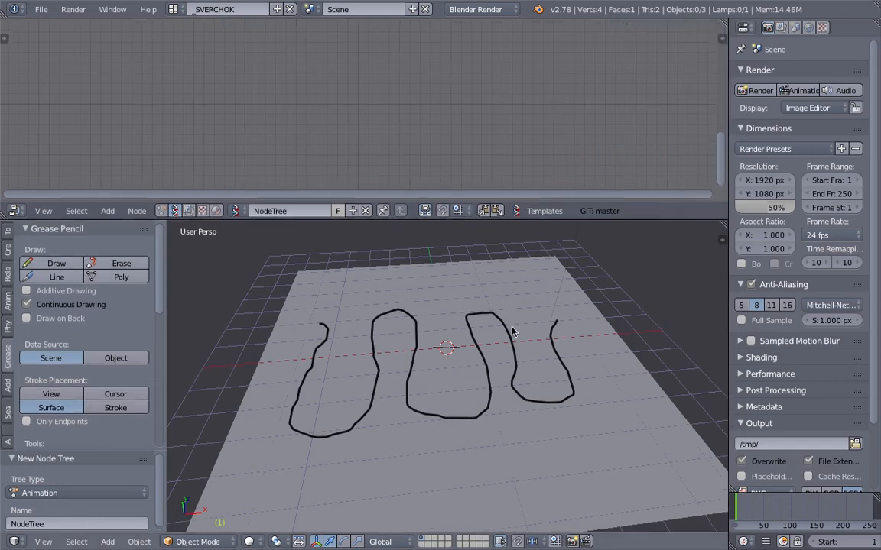
middle_click_drag(462, 339, 400, 286)
Search the Sverchok nodes for "sele", add an Object ID Selector node and place it in the node tree.
key("alt+space")
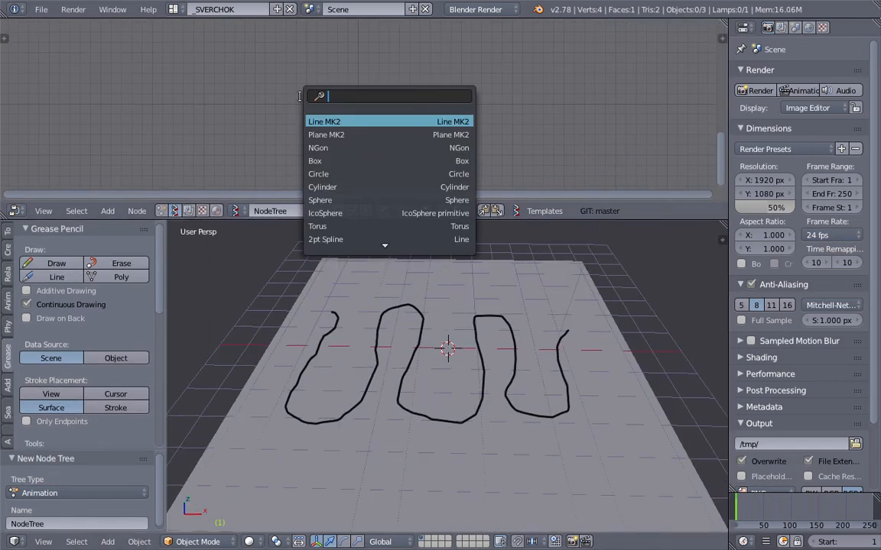
type("sele")
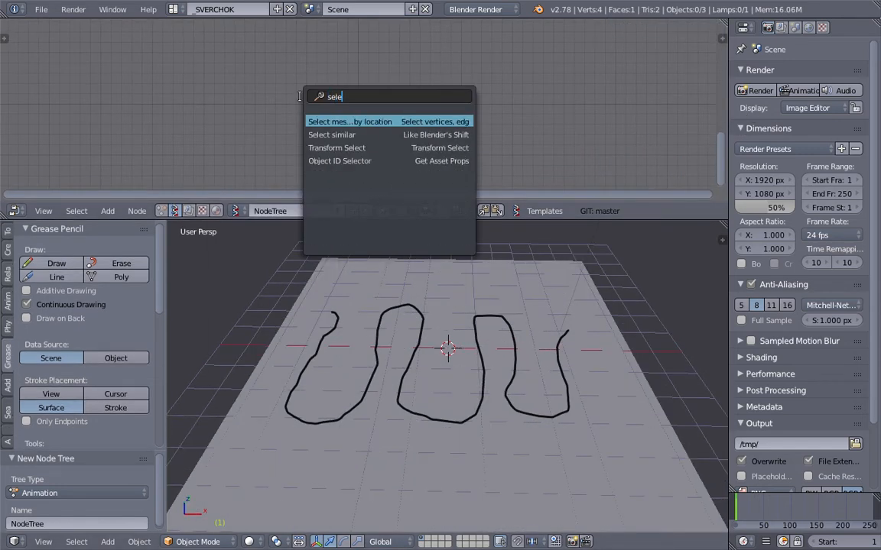
key("Down")
key("Down")
key("Down")
key("Return")
left_click(214, 99)
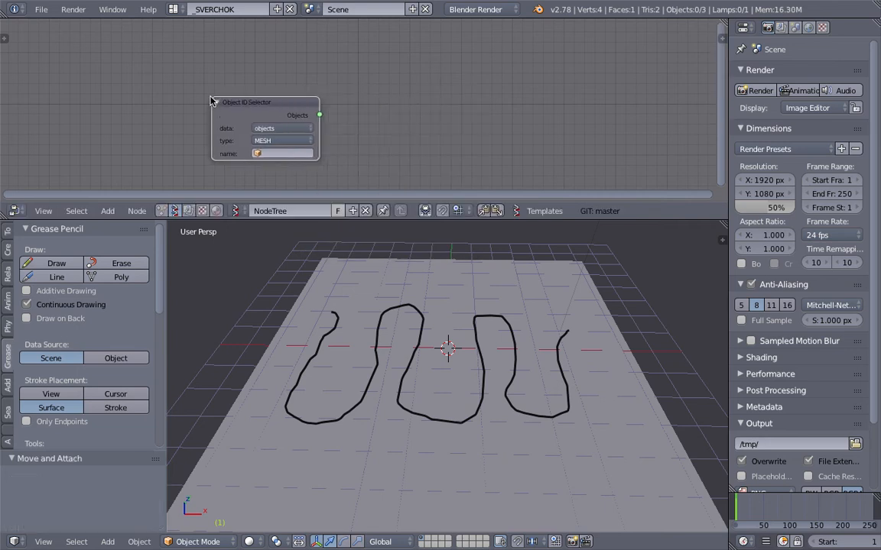
left_click_drag(262, 116, 209, 110)
Set the Object ID Selector to grease_pencil data with GPencil and layer GP_Layer, using the active frame, and save the file.
left_click(210, 113)
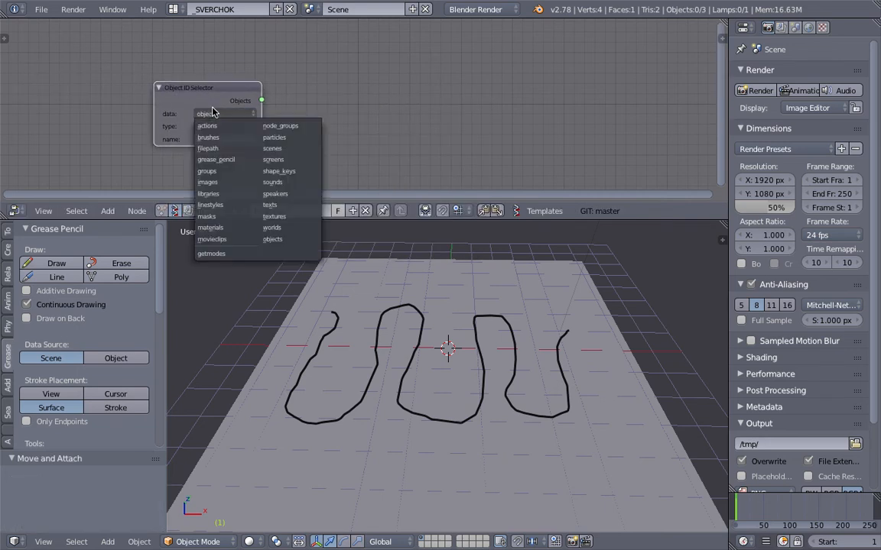
left_click(222, 164)
left_click(226, 126)
left_click(231, 140)
left_click(229, 140)
left_click(264, 150)
key("ctrl+s")
left_click(324, 122)
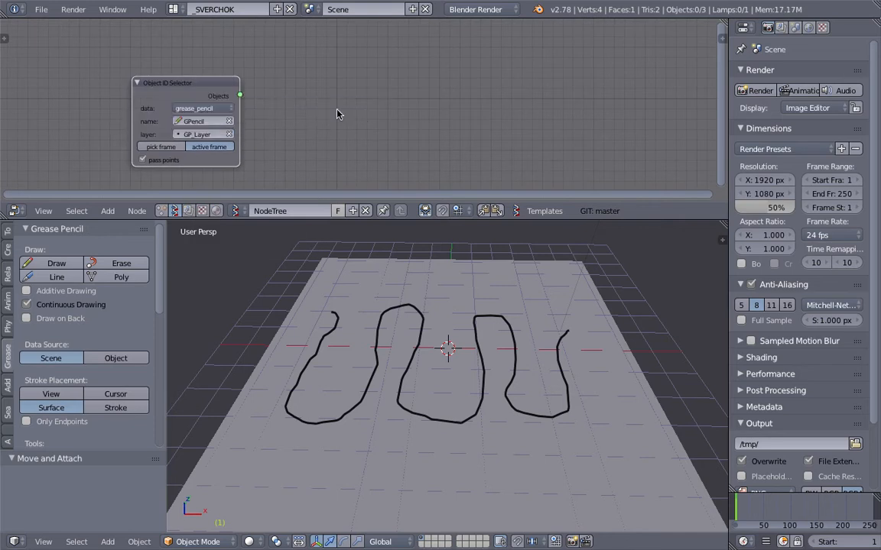
key("alt+space")
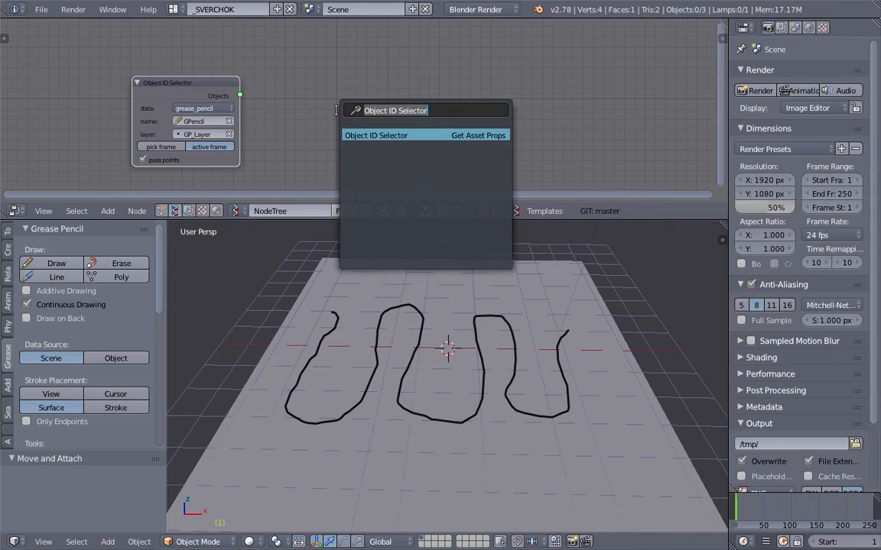
key("Escape")
key("shift+a")
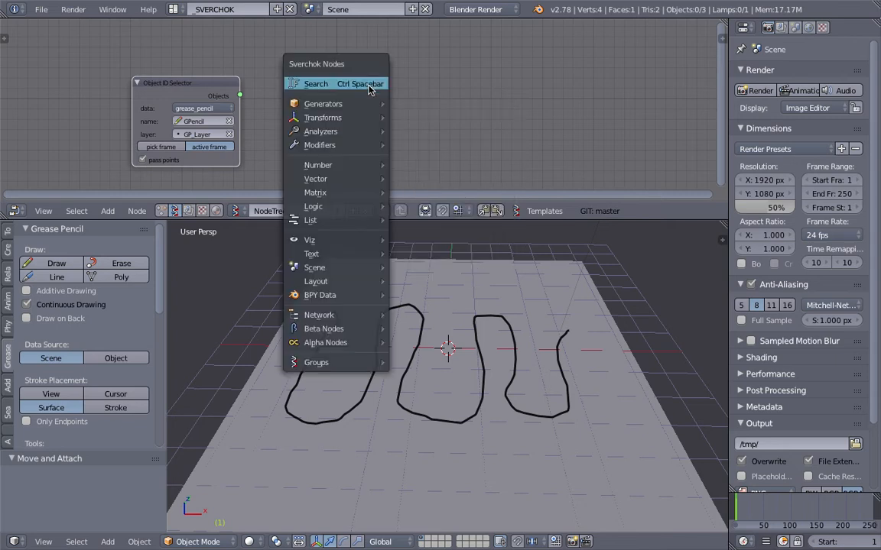
left_click(368, 84)
type("scr")
key("Down")
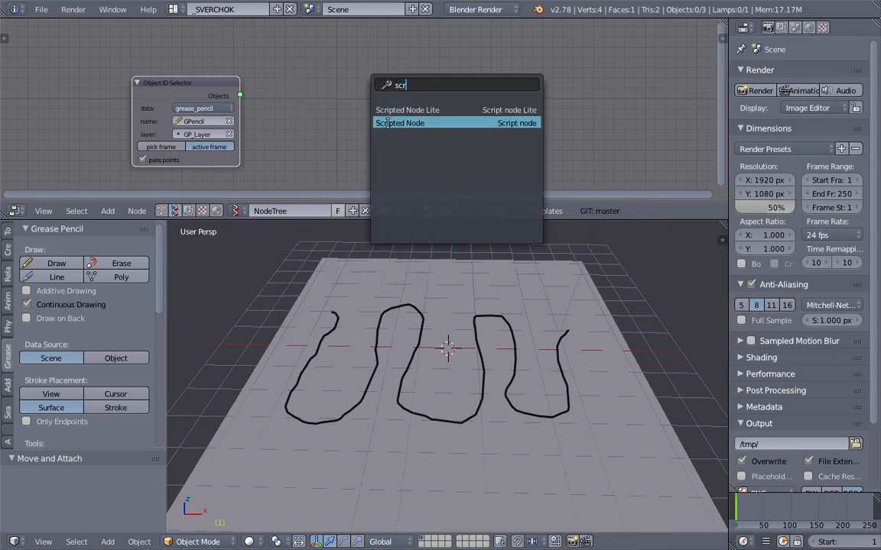
key("Return")
left_click(340, 86)
key("x")
Search the Sverchok nodes for "sc", add a Scripted Node Lite and place it beside the Object ID Selector.
key("shift+a")
left_click(347, 86)
type("sc")
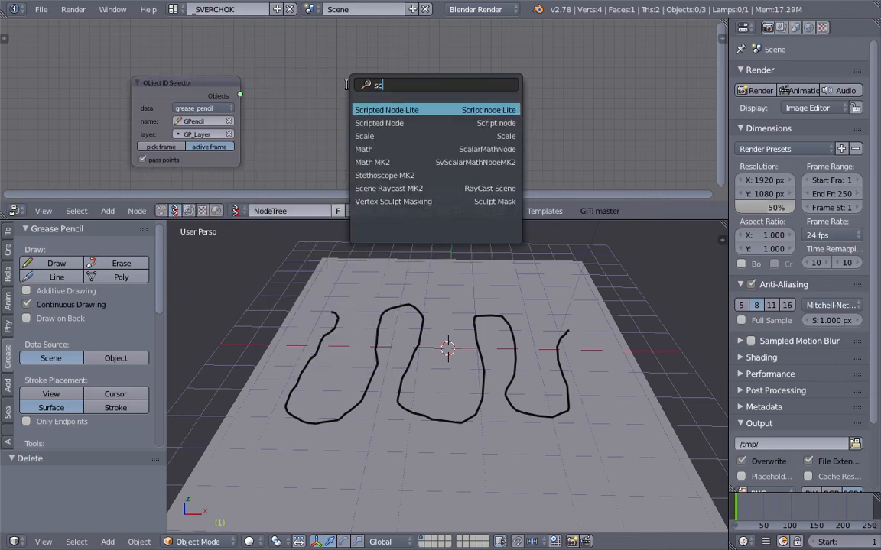
left_click(382, 110)
left_click(346, 86)
Load the Path Length template into the Scripted Node Lite and connect the Object ID Selector's Objects output to verts_in.
key("n")
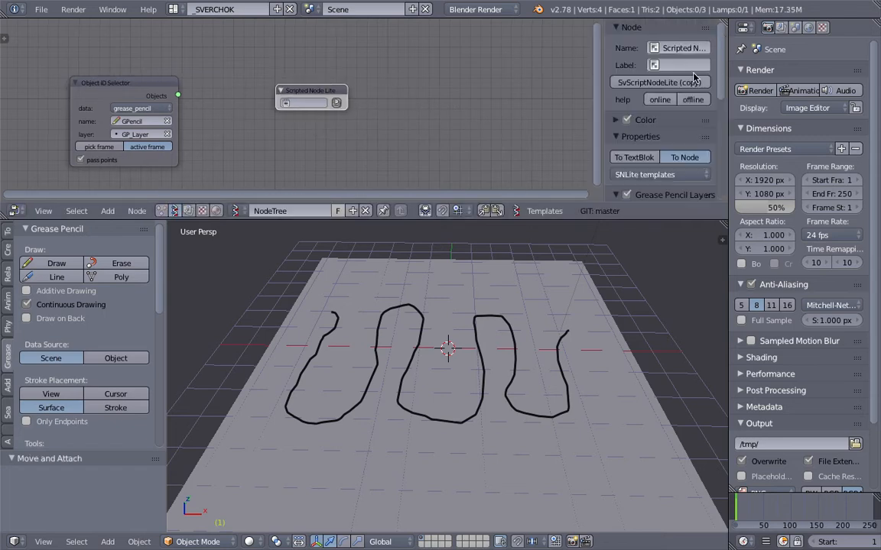
scroll(693, 78, "down", 4)
left_click(648, 65)
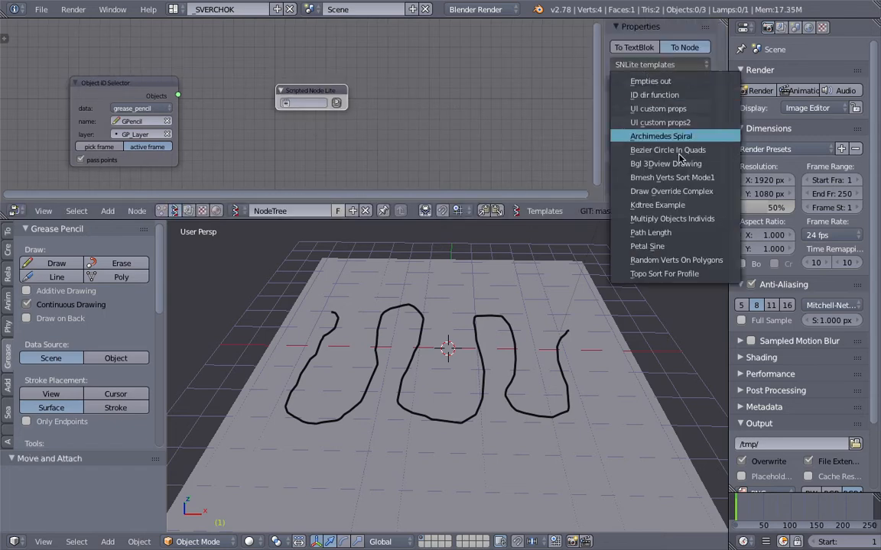
left_click(651, 232)
left_click_drag(194, 93, 297, 126)
left_click_drag(304, 91, 394, 64)
middle_click_drag(437, 373, 424, 383)
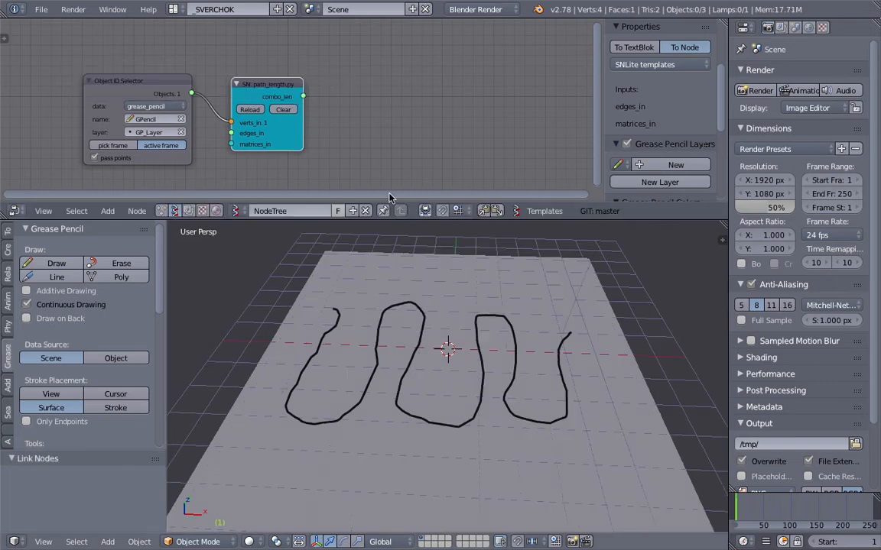
Search the Sverchok nodes for "vector i", add a Vector Interpolation mk3 node and place it beyond the path length node.
key("alt+space")
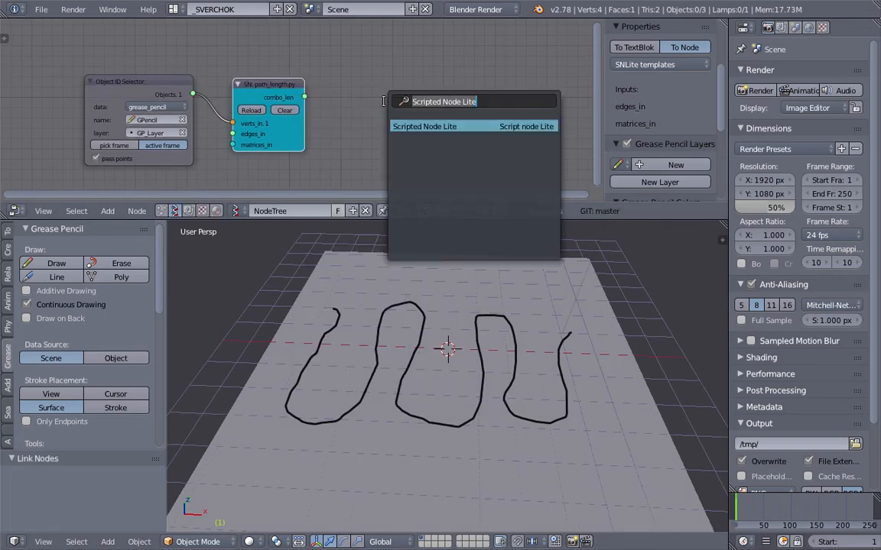
type("vector i")
key("Down")
key("Down")
key("Down")
key("Return")
left_click(388, 61)
Connect the grease pencil Objects output to Vector Interpolation's Vertices and combo_len to its t input, and save the file.
left_click_drag(310, 97, 192, 94)
middle_click_drag(268, 108, 245, 82)
left_click_drag(242, 69, 244, 120)
key("ctrl+s")
left_click(244, 118)
Add a Math MK2 node set to Multiply and insert it into the link between combo_len and Vector Interpolation's t.
middle_click_drag(454, 151, 430, 125)
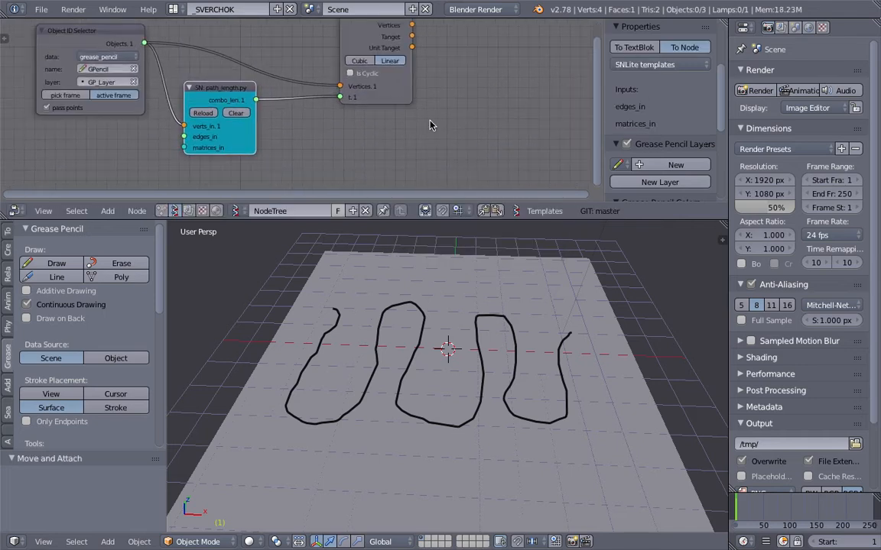
key("shift+a")
left_click(454, 118)
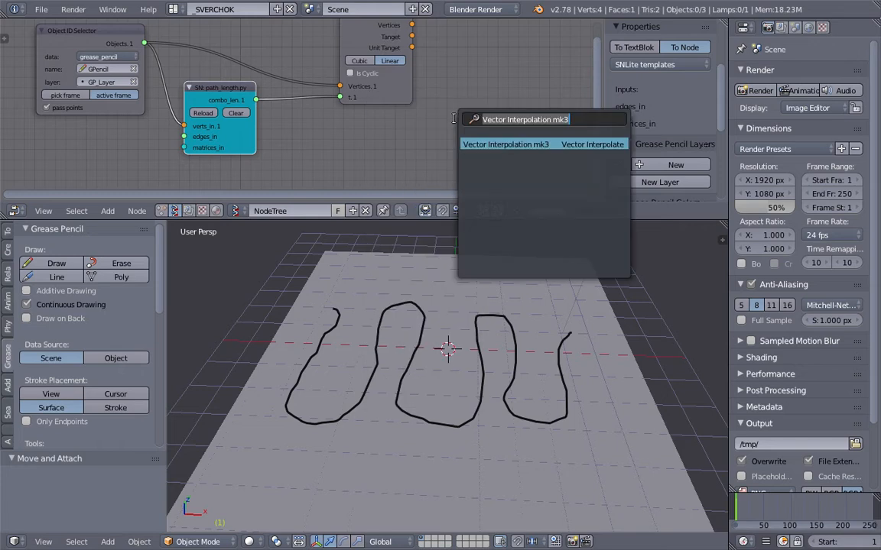
type("math")
key("Down")
key("Down")
key("Return")
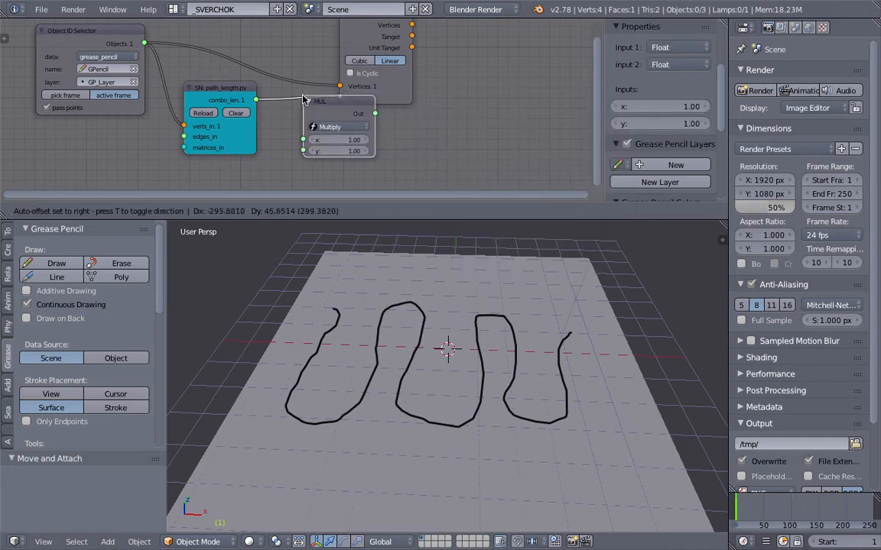
left_click(283, 93)
Add a Viewer Draw node and connect Vector Interpolation's Vertices output to its vertices input.
scroll(489, 99, "down", 2)
middle_click_drag(514, 98, 456, 109)
key("alt+space")
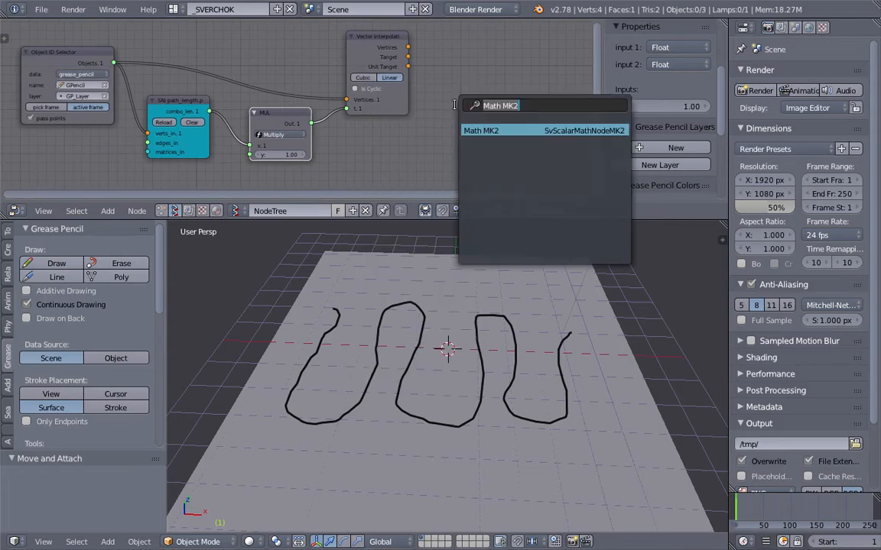
type("view")
key("Return")
left_click(471, 62)
left_click_drag(408, 47, 469, 128)
middle_click_drag(458, 88, 484, 103)
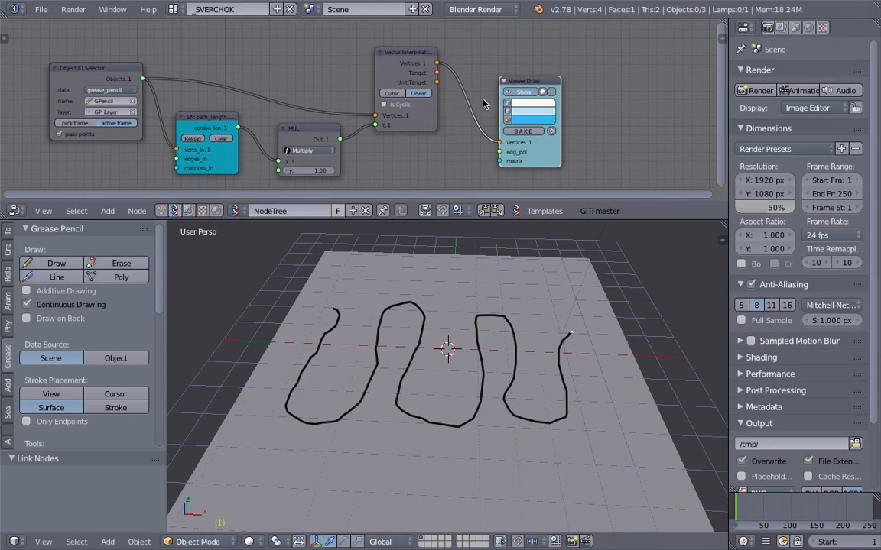
Spread the nodes out for more room, set the Multiply node's y value to 4.75 and save the file.
mouse_move(505, 91)
left_mouse_down()
mouse_move(517, 74)
mouse_move(557, 92)
left_mouse_up()
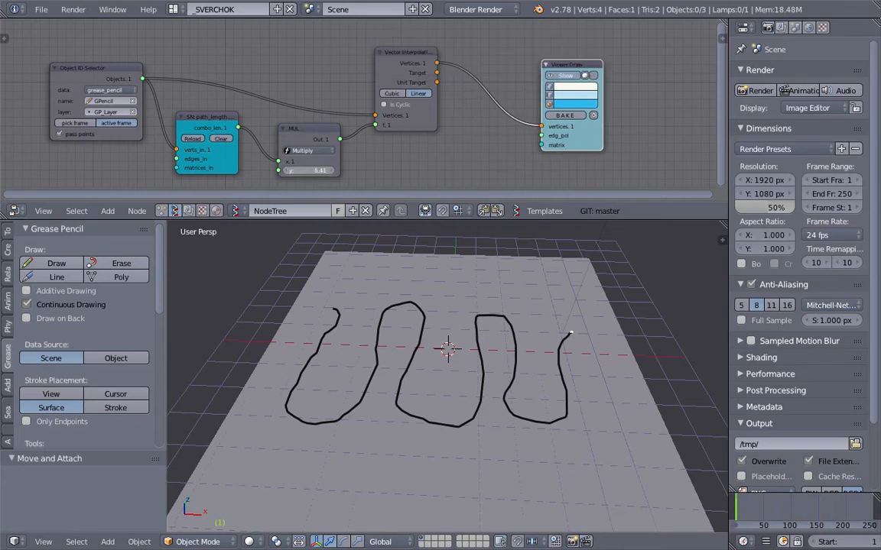
left_click_drag(212, 118, 195, 118)
left_click_drag(420, 126, 428, 105)
key("ctrl+s")
left_click(428, 105)
left_click_drag(330, 133, 290, 137)
Search the Sverchok nodes for "range", add a Range Float node and place it after the Multiply node.
middle_click_drag(371, 149, 351, 131)
scroll(351, 131, "down", 1)
key("shift+a")
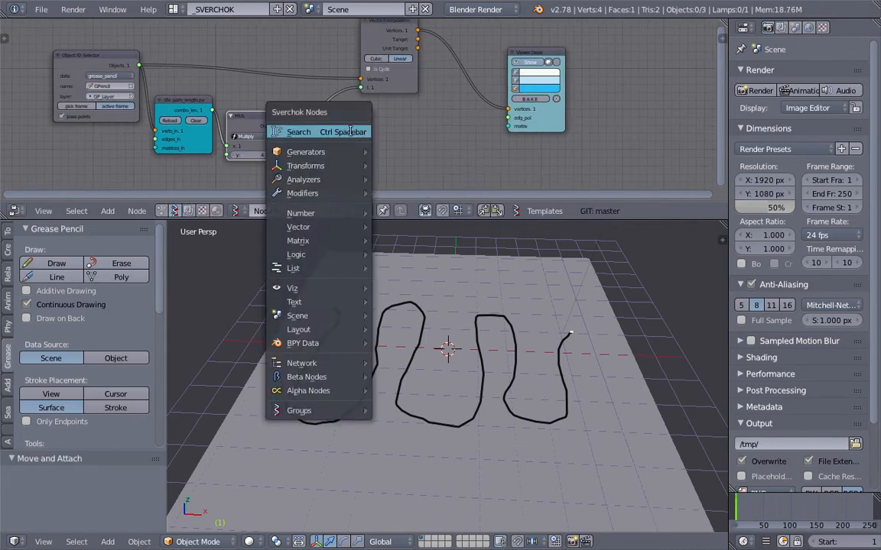
left_click(351, 131)
type("range")
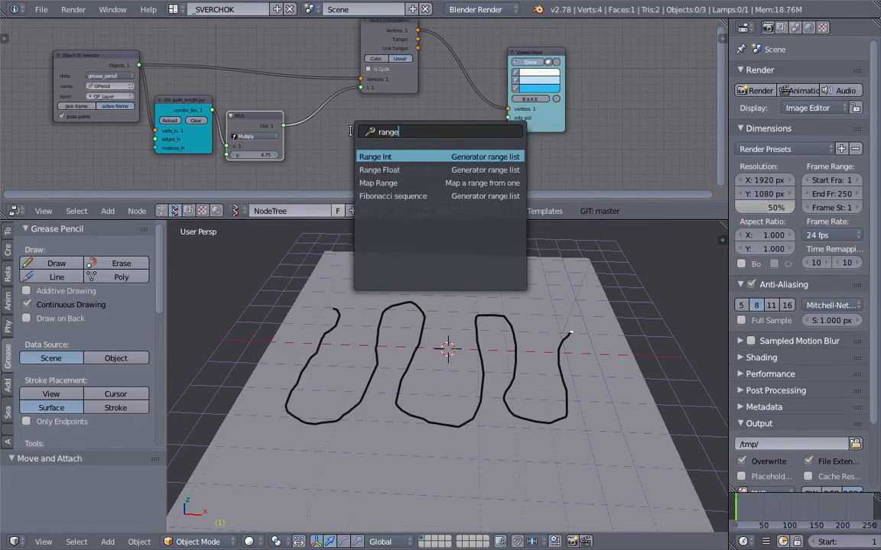
key("Down")
key("Return")
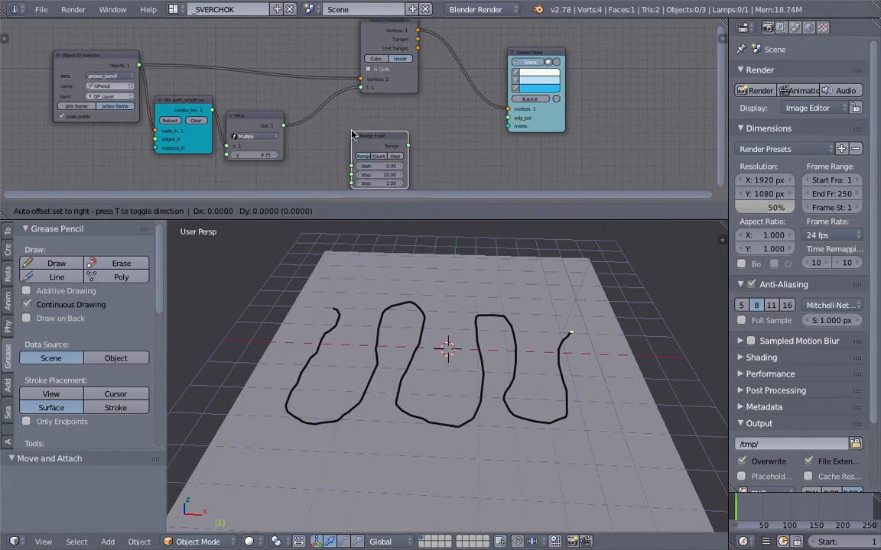
left_click(346, 127)
Set Range Float to Count mode with stop 1.00, feed Multiply's output into count and connect Range to Vector Interpolation's t.
left_click_drag(282, 127, 377, 152)
left_click_drag(283, 126, 361, 87)
scroll(373, 143, "up", 2)
middle_click_drag(405, 165, 453, 129)
scroll(417, 106, "up", 1)
scroll(416, 107, "up", 1)
key("Return")
Set the Multiply node's y value to 1.99 and save the file.
scroll(450, 97, "down", 4)
left_click_drag(280, 131, 251, 131)
middle_click_drag(398, 373, 428, 379)
scroll(429, 380, "down", 2)
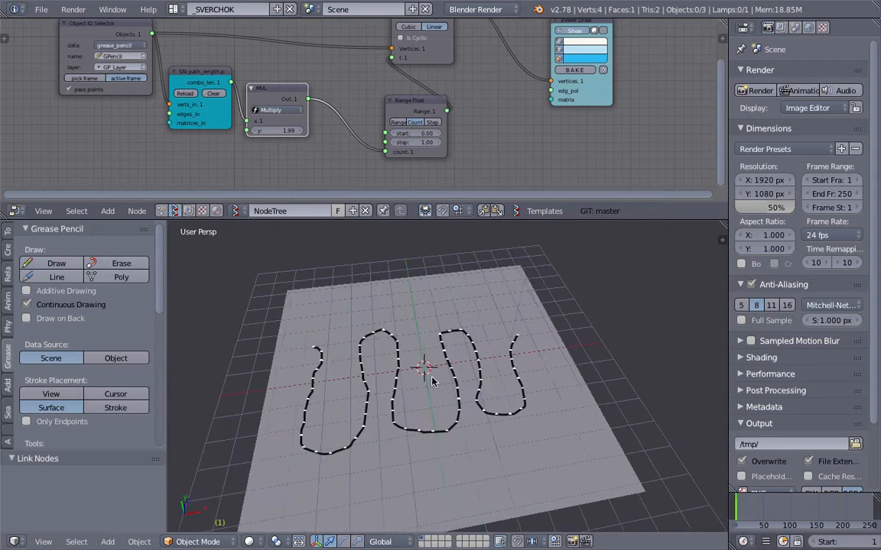
key("ctrl+s")
key("Return")
Move the Viewer Draw node farther from Vector Interpolation, make the node editor taller and save the file.
middle_click_drag(581, 94, 541, 144)
left_click_drag(542, 144, 583, 130)
middle_click_drag(531, 126, 488, 131)
left_click_drag(547, 220, 546, 280)
key("ctrl+s")
key("Return")
key("g")
left_click(596, 161)
Search the Sverchok nodes for "skin", add a Skin Mesher mk1b node and place it below the Viewer Draw link.
scroll(528, 151, "up", 2)
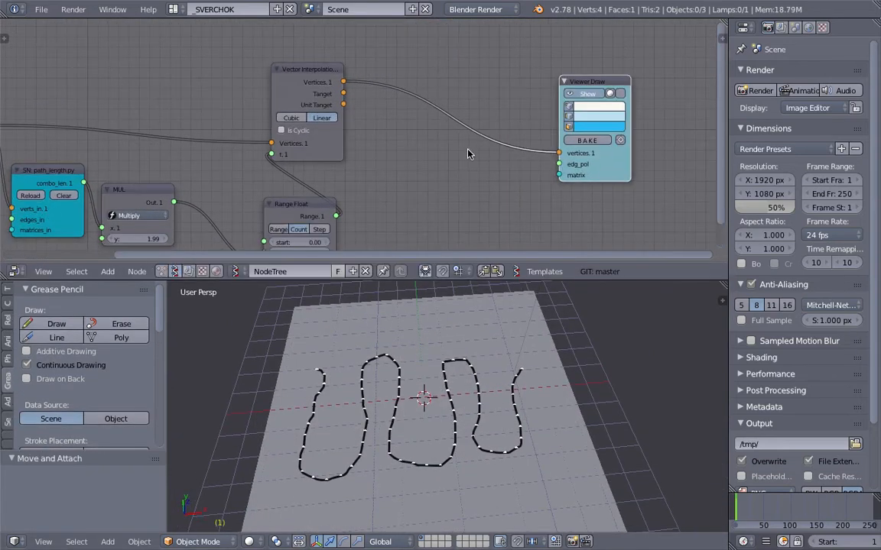
key("alt+space")
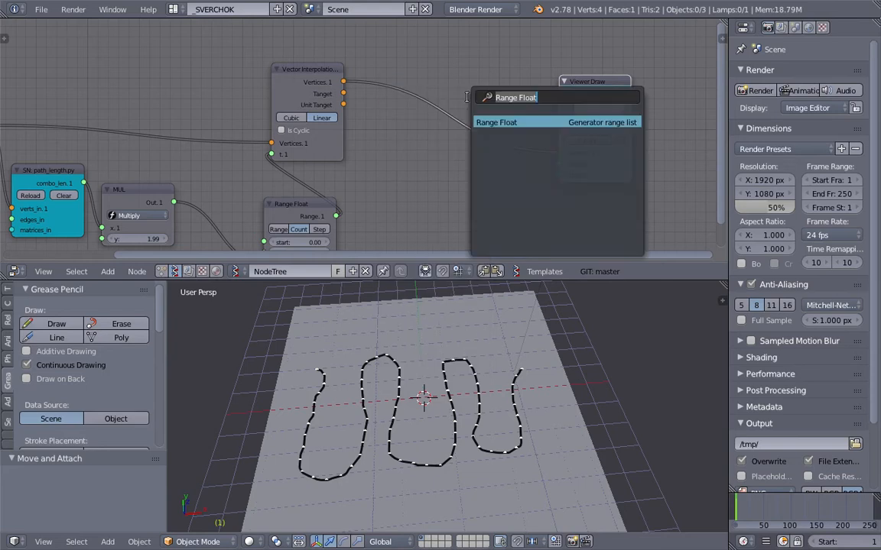
type("skin")
key("Down")
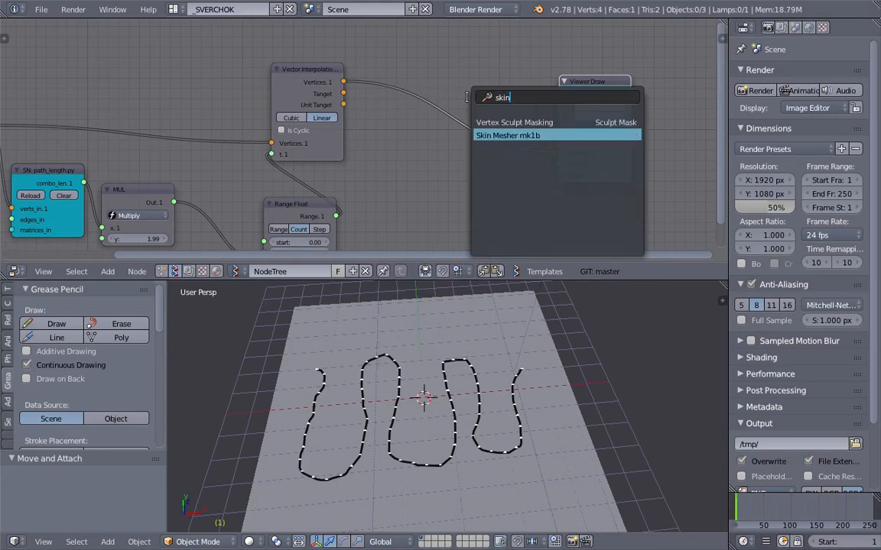
key("Return")
left_click(464, 188)
left_click_drag(509, 190, 506, 157)
middle_click_drag(494, 173, 498, 126)
middle_click_drag(418, 106, 430, 120)
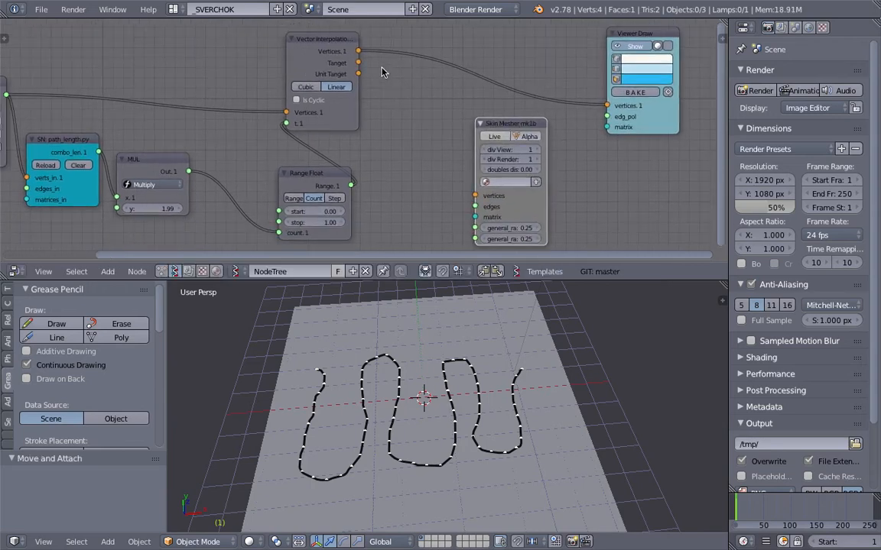
Shift the Skin Mesher node slightly away from the Vector Interpolation node and save the file.
left_click_drag(359, 53, 454, 181)
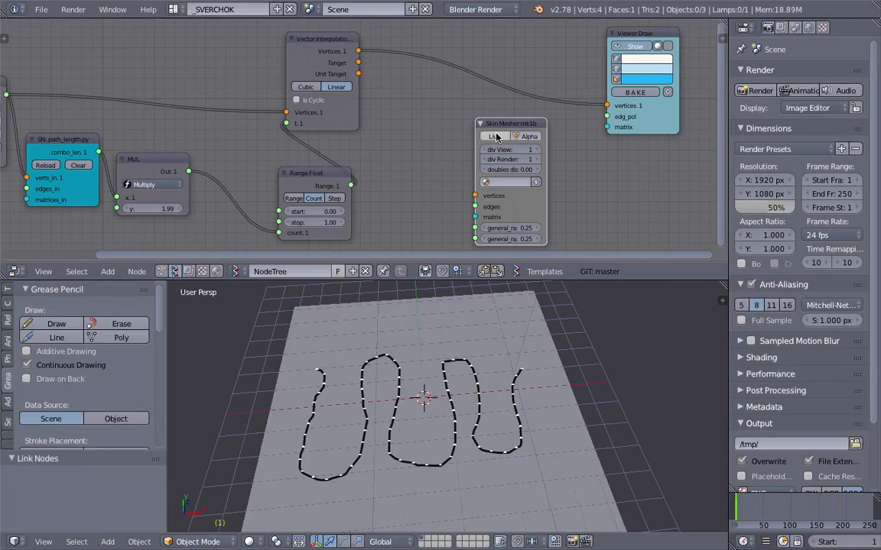
left_click_drag(501, 124, 520, 128)
key("ctrl+s")
left_click(520, 128)
Search the Sverchok nodes for "uv", add a UV Connection node and place it between Vector Interpolation and Skin Mesher.
key("shift+a")
left_click(432, 119)
type("uv")
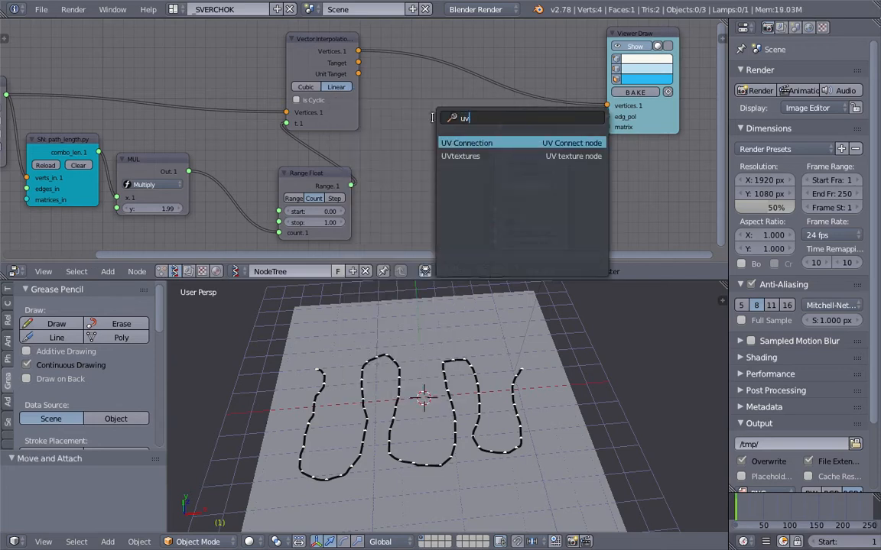
key("Return")
left_click(409, 100)
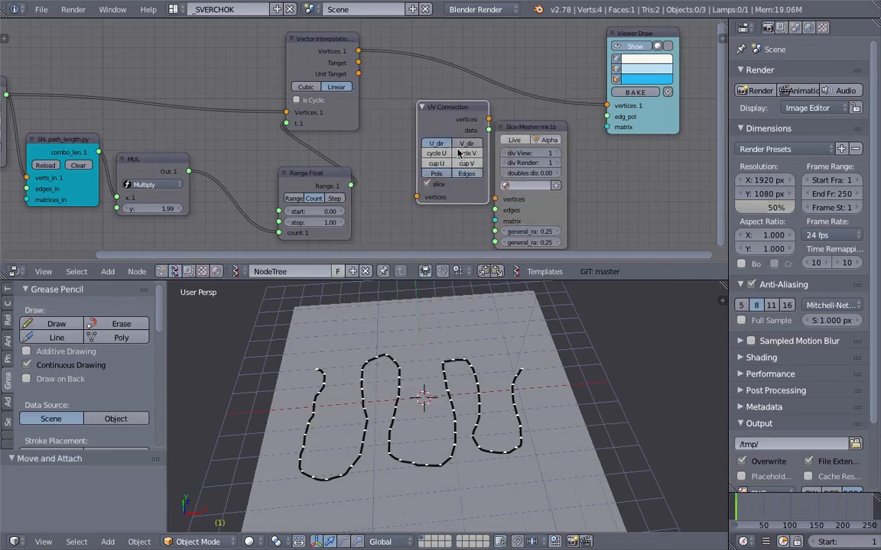
left_click_drag(451, 108, 425, 88)
Wire Vector Interpolation's Vertices through UV Connection, outputting Edges with slice off, into Skin Mesher's vertices and edges, and save the file.
left_click_drag(360, 51, 392, 179)
left_click_drag(408, 102, 494, 200)
left_click_drag(449, 117, 494, 210)
middle_click_drag(547, 459, 515, 439)
key("ctrl+s")
left_click(515, 441)
Enable Live on the Skin Mesher node, delete the Viewer Draw node and move Skin Mesher into the freed space.
left_click(516, 140)
left_click(640, 39)
key("x")
left_click_drag(545, 129, 568, 69)
Try values of 3 and 1 for both general radius inputs of the Skin Mesher.
mouse_move(483, 399)
middle_mouse_down()
mouse_move(468, 324)
mouse_move(512, 245)
middle_mouse_up()
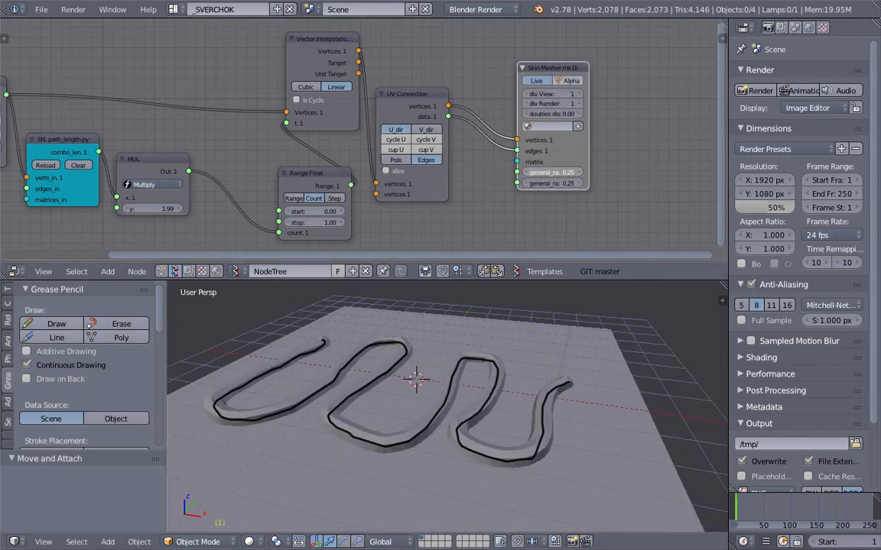
left_click_drag(549, 173, 558, 183)
type("3")
key("Return")
type("1")
key("Return")
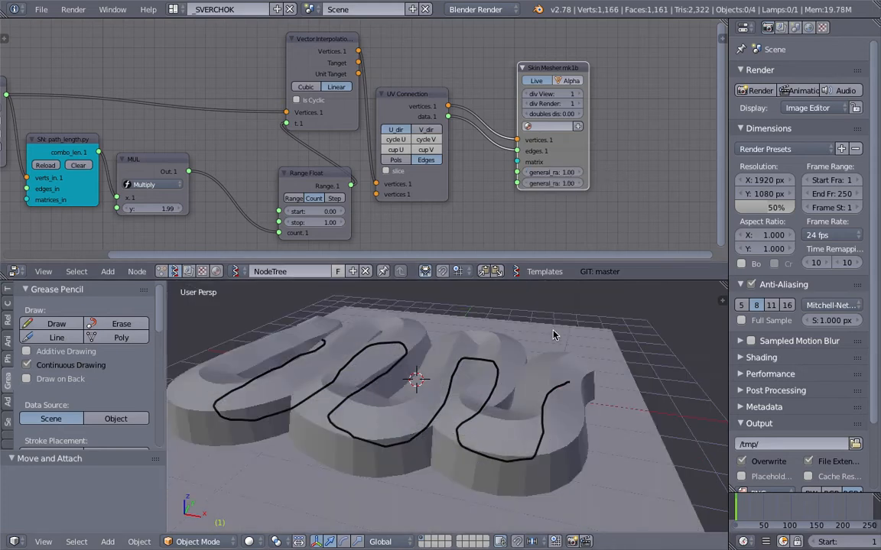
Set both general radius inputs of the Skin Mesher to 0.20.
middle_click_drag(554, 334, 532, 353)
left_click_drag(580, 182, 566, 173)
type(".2")
key("Return")
mouse_move(390, 336)
middle_mouse_down()
mouse_move(420, 380)
mouse_move(493, 365)
mouse_move(466, 359)
mouse_move(443, 379)
mouse_move(501, 384)
mouse_move(456, 409)
mouse_move(342, 438)
middle_mouse_up()
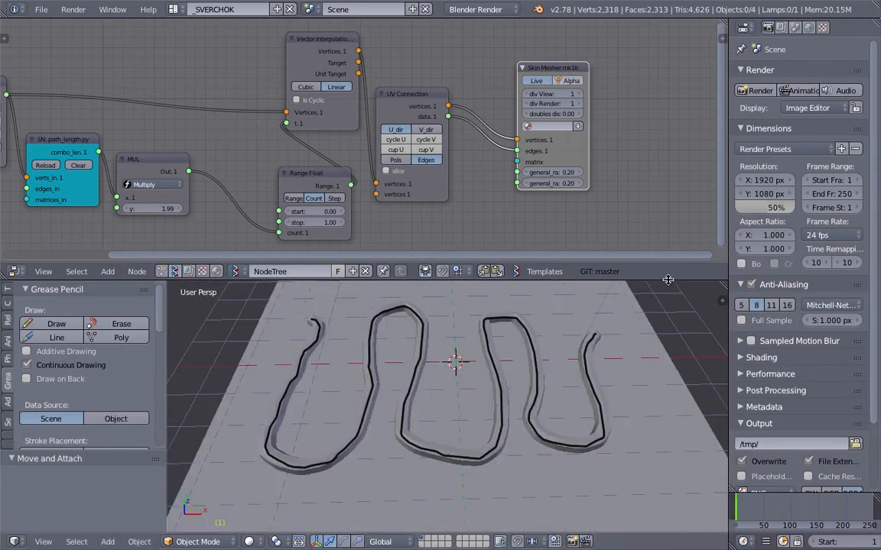
Make the node editor shorter to enlarge the 3D view, and save the file.
left_click_drag(603, 280, 604, 207)
mouse_move(464, 281)
middle_mouse_down()
mouse_move(459, 336)
mouse_move(498, 335)
mouse_move(365, 328)
mouse_move(392, 356)
mouse_move(440, 369)
mouse_move(428, 374)
mouse_move(466, 382)
mouse_move(470, 375)
mouse_move(417, 392)
mouse_move(346, 458)
mouse_move(590, 478)
middle_mouse_up()
key("ctrl+s")
left_click(586, 468)
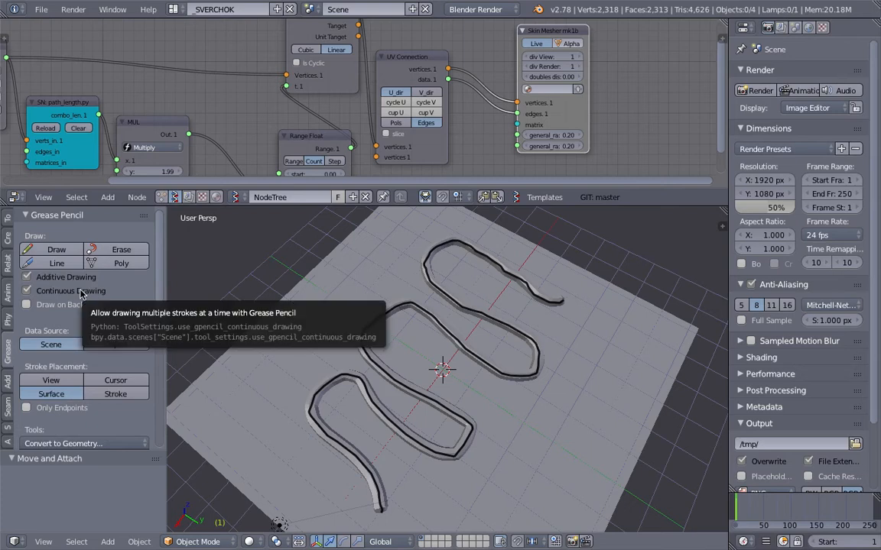
Set grease pencil to Additive Drawing with Continuous Drawing off, and go to frame 18.
left_click(80, 293)
middle_click_drag(360, 309, 386, 340)
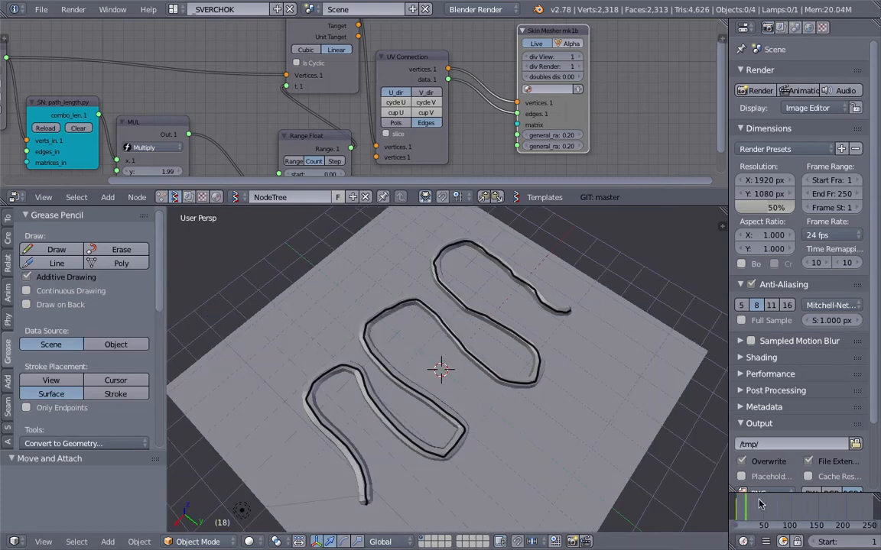
mouse_move(535, 459)
middle_mouse_down()
mouse_move(369, 417)
mouse_move(302, 367)
middle_mouse_up()
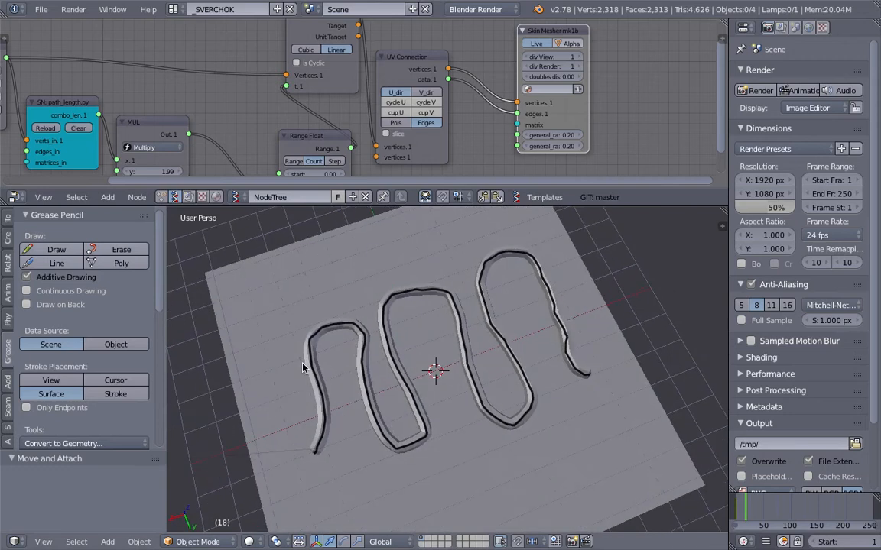
Draw a second winding grease pencil stroke on the plane that crosses the existing stroke back and forth.
left_click_drag(275, 374, 489, 298)
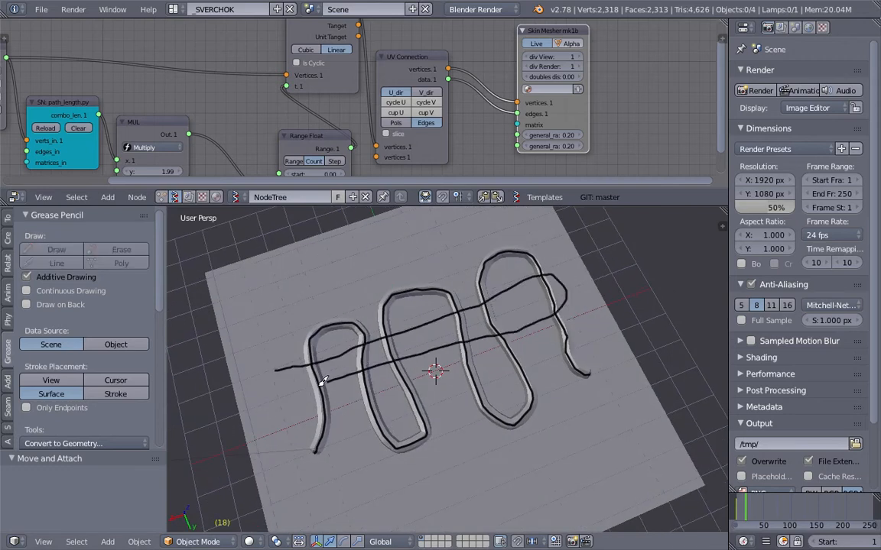
left_click_drag(350, 412, 589, 342)
mouse_move(402, 325)
middle_mouse_down()
mouse_move(407, 347)
mouse_move(375, 366)
mouse_move(330, 292)
mouse_move(459, 377)
mouse_move(283, 318)
mouse_move(340, 307)
mouse_move(327, 302)
mouse_move(317, 334)
mouse_move(558, 346)
mouse_move(568, 309)
mouse_move(570, 330)
mouse_move(472, 311)
middle_mouse_up()
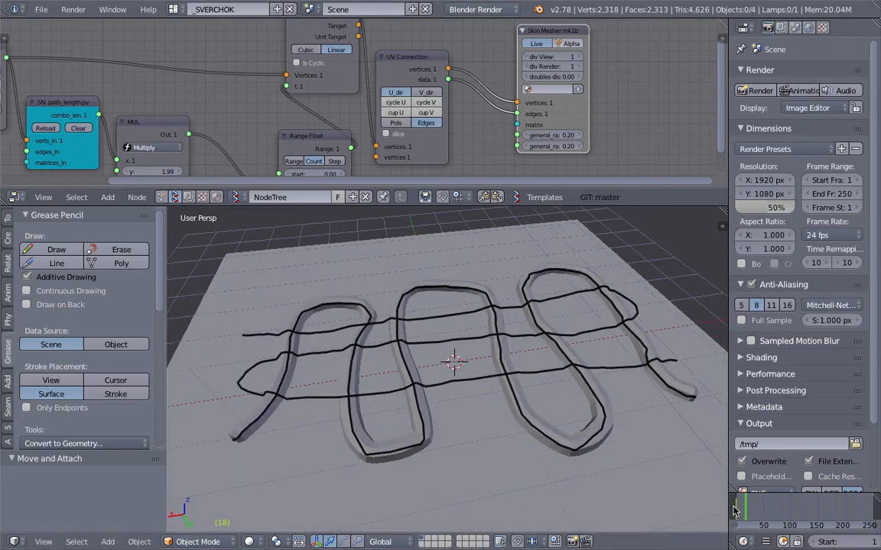
Relink the Skin Mesher's vertices input to update the mesh with both strokes, and inspect the crossing tubes.
left_click(517, 103)
mouse_move(506, 328)
middle_mouse_down()
mouse_move(507, 298)
mouse_move(488, 335)
mouse_move(417, 368)
mouse_move(474, 292)
middle_mouse_up()
scroll(419, 359, "up", 4)
scroll(376, 367, "down", 4)
middle_click_drag(457, 329, 481, 362)
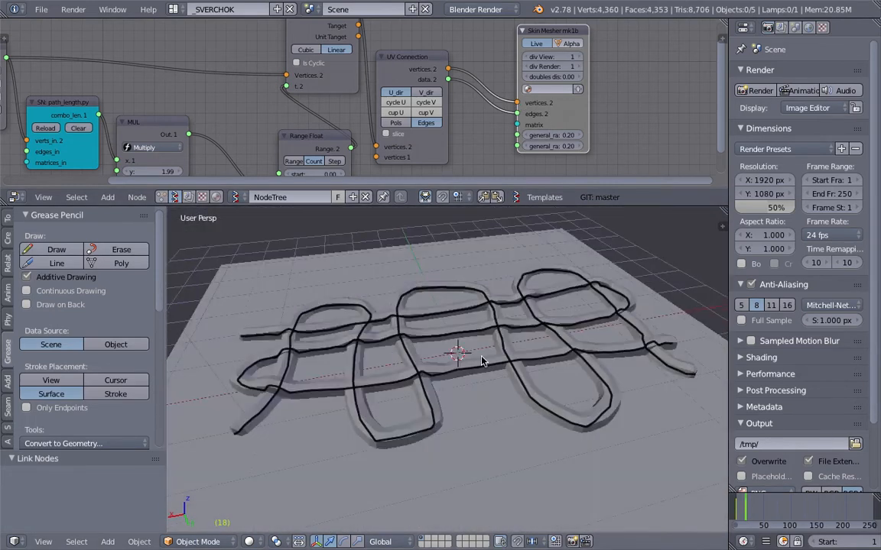
scroll(428, 362, "up", 3)
middle_click_drag(407, 366, 679, 233)
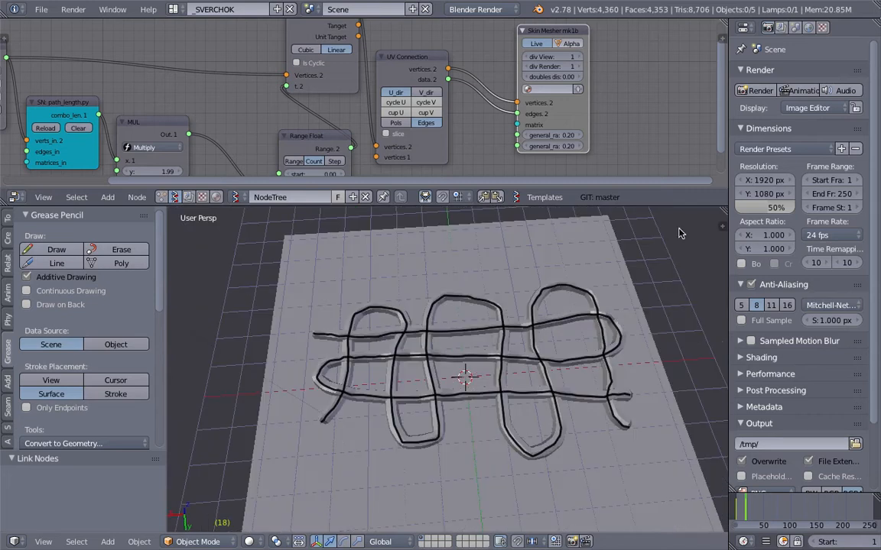
Enlarge the 3D view by shrinking the node editor and the properties editor, and orbit around the crossing tubes.
mouse_move(675, 207)
left_mouse_down()
mouse_move(691, 153)
mouse_move(711, 135)
left_mouse_up()
left_click_drag(735, 175, 782, 175)
mouse_move(525, 252)
middle_mouse_down()
mouse_move(502, 245)
mouse_move(515, 234)
mouse_move(513, 244)
middle_mouse_up()
scroll(489, 282, "up", 3)
mouse_move(440, 321)
middle_mouse_down()
mouse_move(451, 288)
mouse_move(370, 322)
mouse_move(444, 318)
mouse_move(485, 348)
mouse_move(533, 345)
mouse_move(573, 432)
middle_mouse_up()
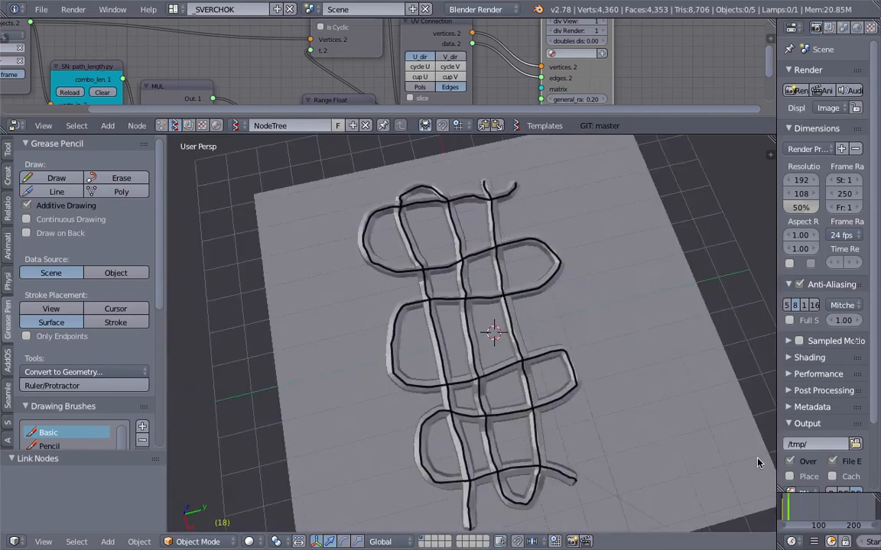
Draw a long zigzag grease pencil stroke across the tubes on frame 43 and relink the Skin Mesher's vertices input.
left_click(798, 514)
mouse_move(335, 281)
left_mouse_down()
mouse_move(463, 229)
mouse_move(428, 363)
mouse_move(566, 352)
mouse_move(587, 432)
left_mouse_up()
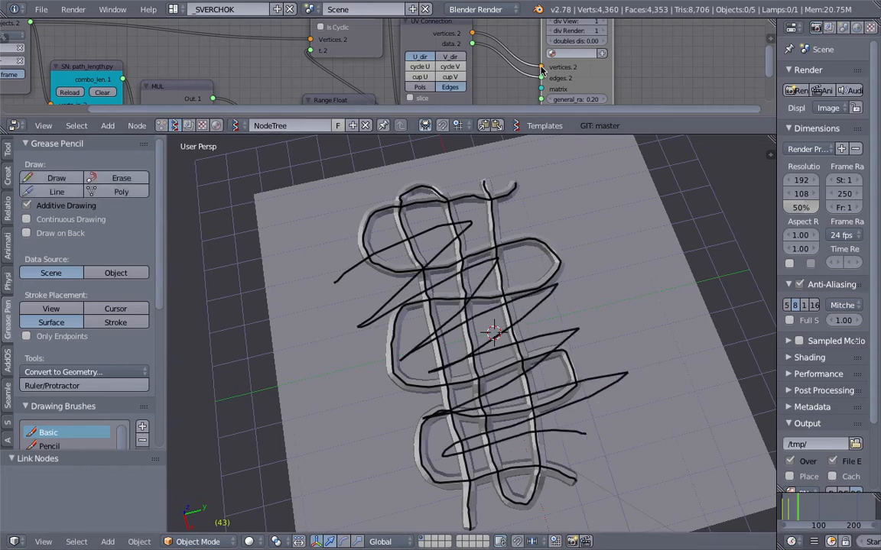
left_click_drag(541, 69, 541, 67)
mouse_move(553, 319)
middle_mouse_down()
mouse_move(473, 261)
mouse_move(474, 271)
mouse_move(444, 259)
mouse_move(437, 281)
mouse_move(535, 337)
middle_mouse_up()
scroll(474, 260, "up", 3)
scroll(438, 283, "down", 4)
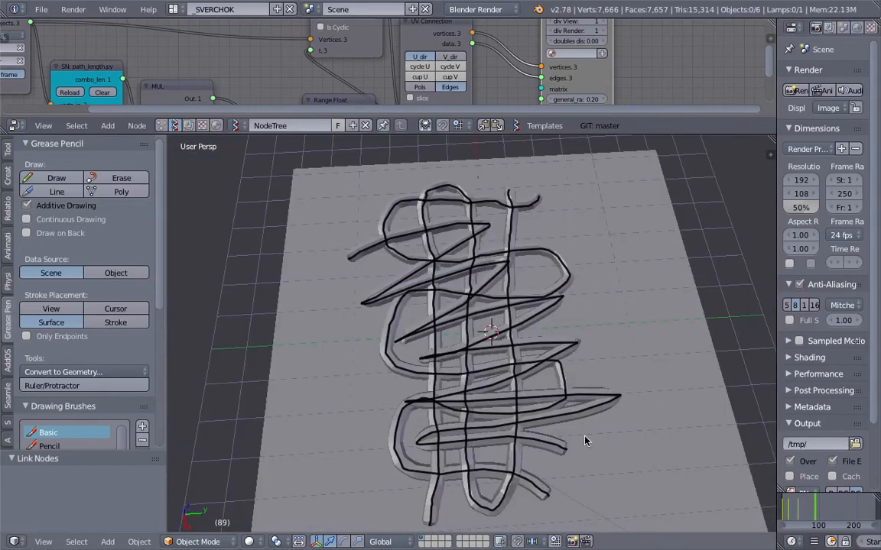
Draw four long, nearly parallel straight strokes across the tubes on frame 89 and relink the Skin Mesher's vertices input.
middle_click_drag(476, 376, 506, 402)
left_click_drag(332, 284, 585, 241)
left_click_drag(324, 310, 648, 303)
mouse_move(318, 363)
left_mouse_down()
mouse_move(486, 386)
mouse_move(640, 366)
left_mouse_up()
left_click_drag(335, 474, 656, 439)
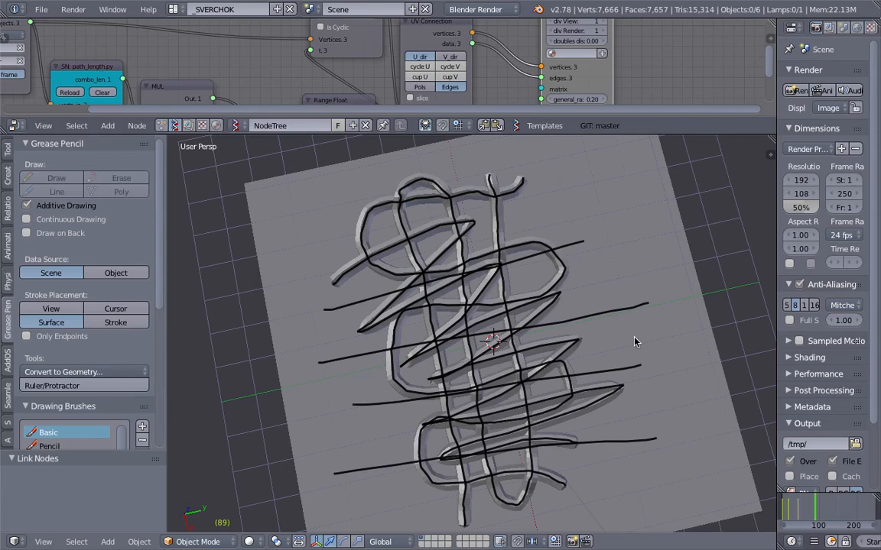
left_click(542, 68)
Draw five straight strokes crossing the previous ones on frame 89, and update the mesh by relinking the Skin Mesher's vertices input.
middle_click_drag(405, 285, 522, 319)
left_click_drag(400, 226, 457, 441)
left_click_drag(424, 206, 475, 420)
left_click_drag(468, 226, 511, 463)
left_click_drag(491, 243, 554, 443)
left_click_drag(528, 232, 630, 502)
left_click(542, 68)
Add diagonal strokes over the middle of the tube pile on frame 89.
middle_click_drag(435, 227, 490, 235)
left_click_drag(464, 176, 382, 354)
left_click_drag(491, 207, 382, 427)
left_click_drag(525, 262, 432, 445)
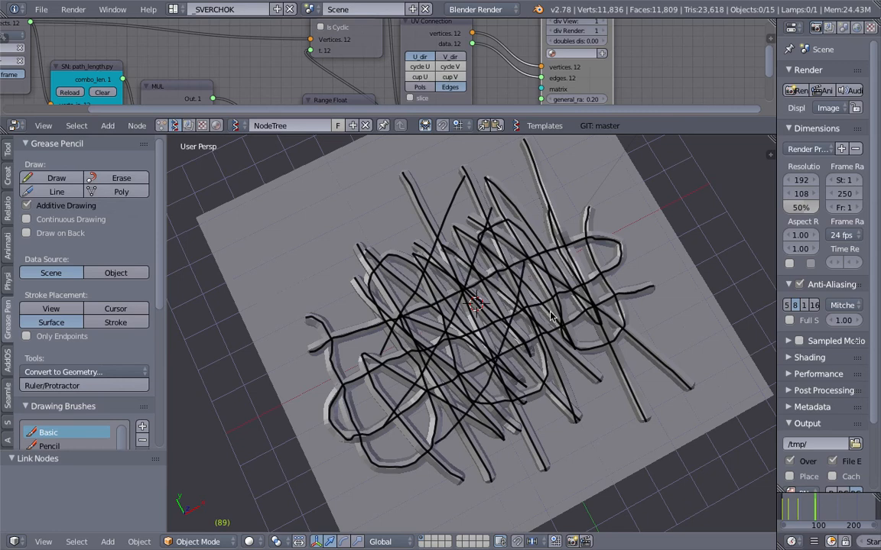
Draw another series of short diagonal strokes across the whole pile and relink the Skin Mesher's vertices input.
middle_click_drag(420, 256, 521, 268)
left_click_drag(486, 240, 396, 324)
left_click_drag(510, 259, 402, 348)
left_click_drag(544, 283, 365, 375)
mouse_move(508, 352)
left_mouse_down()
mouse_move(412, 399)
mouse_move(325, 408)
left_mouse_up()
left_click_drag(535, 397, 356, 420)
left_click_drag(512, 317, 383, 341)
mouse_move(477, 262)
left_mouse_down()
mouse_move(338, 307)
mouse_move(380, 276)
left_mouse_up()
left_click(541, 67)
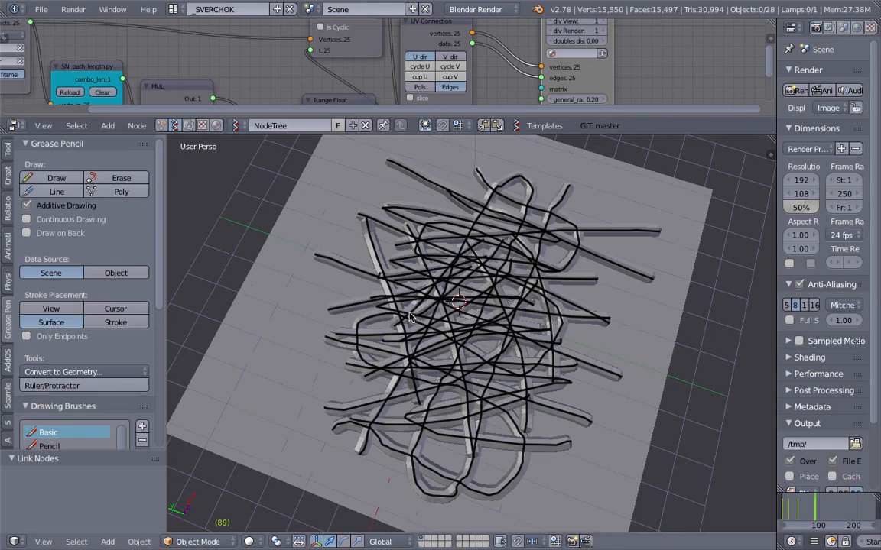
Draw six roughly parallel lengthwise strokes over the pile and refresh the Skin Mesher through its vertices input.
middle_click_drag(349, 310, 402, 320)
left_click_drag(374, 293, 467, 423)
left_click_drag(401, 220, 456, 370)
left_click_drag(462, 230, 475, 413)
mouse_move(500, 248)
left_mouse_down()
mouse_move(506, 364)
mouse_move(496, 411)
left_mouse_up()
mouse_move(519, 297)
left_mouse_down()
mouse_move(527, 393)
mouse_move(506, 427)
left_mouse_up()
left_click_drag(552, 283, 526, 435)
left_click(540, 68)
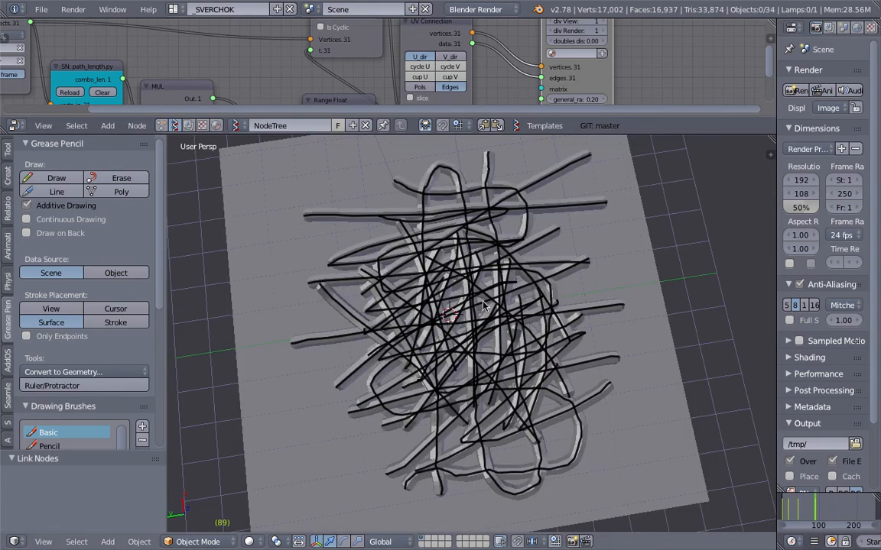
Draw further crossing strokes over the pile's centre from different view angles, relinking the Skin Mesher's vertices input after each batch.
middle_click_drag(379, 207, 444, 222)
left_click_drag(434, 241, 381, 391)
left_click_drag(476, 268, 392, 404)
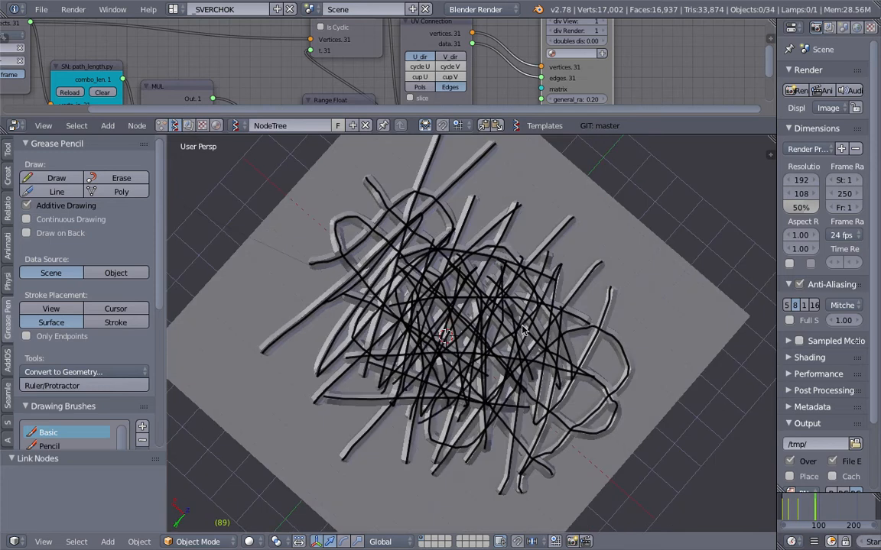
middle_click_drag(453, 252, 510, 256)
left_click_drag(375, 368, 429, 330)
left_click_drag(382, 410, 541, 290)
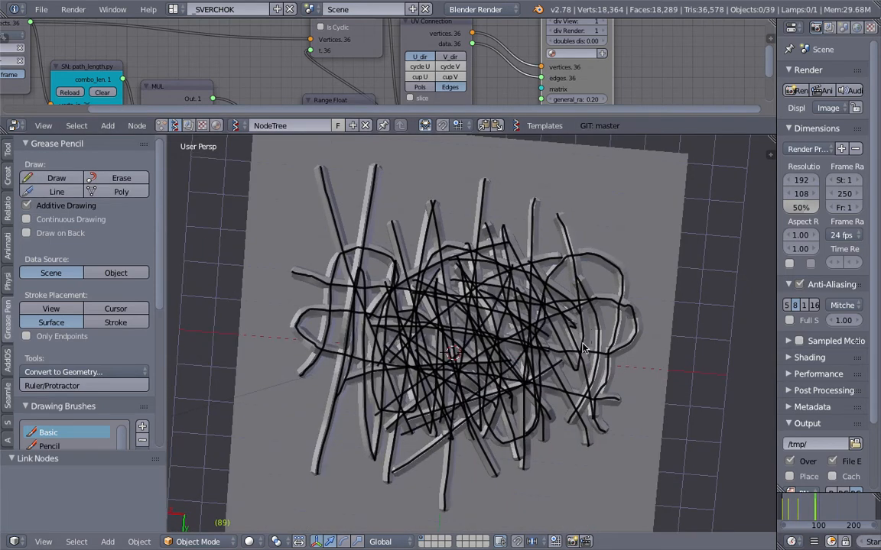
left_click(542, 70)
middle_click_drag(445, 229, 405, 226)
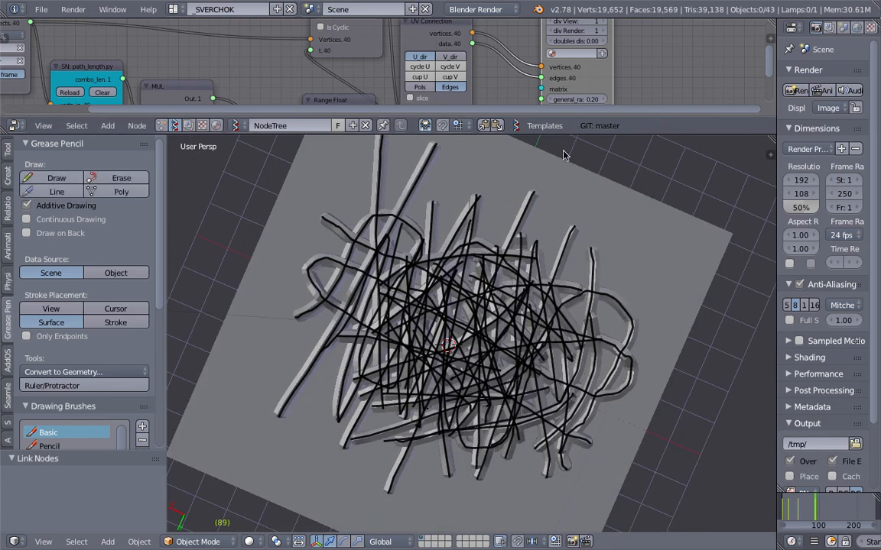
left_click(540, 70)
Set the grease pencil color's stroke opacity to 0 and hide the 3D view's properties region.
middle_click_drag(536, 323, 477, 250)
scroll(543, 258, "up", 1)
key("n")
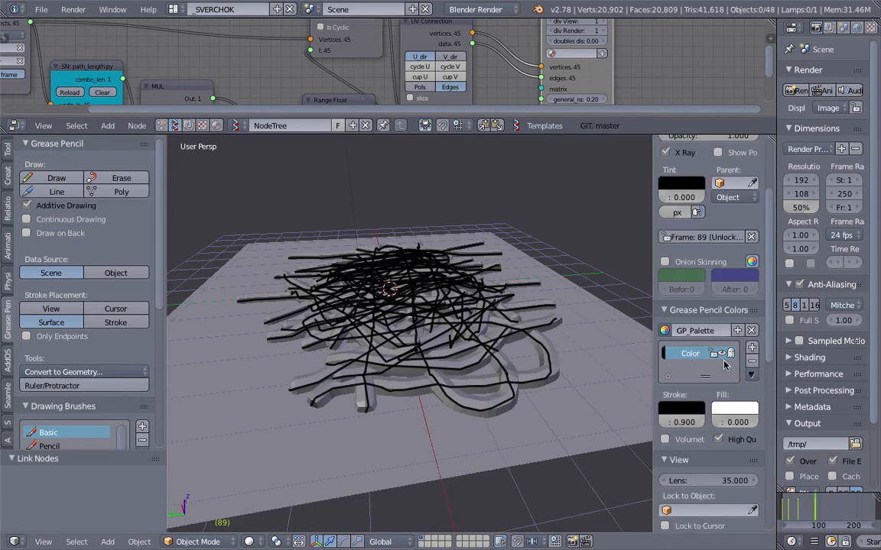
scroll(752, 276, "up", 5)
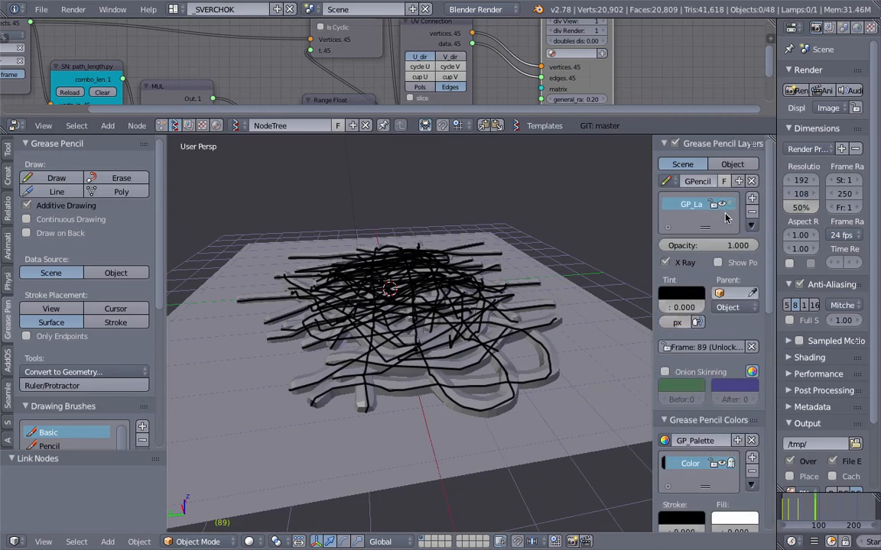
scroll(684, 304, "down", 3)
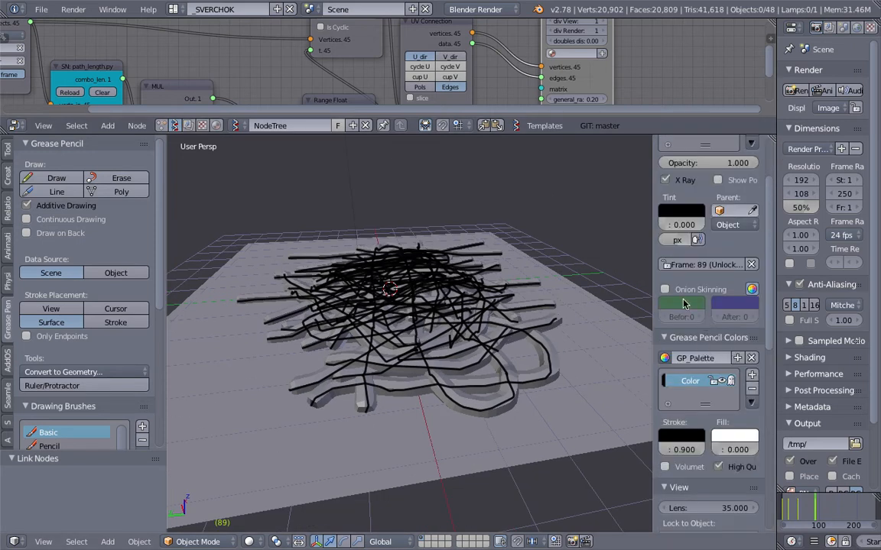
scroll(698, 338, "down", 2)
left_click_drag(699, 398, 612, 354)
left_click_drag(652, 309, 792, 309)
Inspect the stacked tubes up close from several angles and save the file.
middle_click_drag(336, 286, 364, 339)
scroll(364, 339, "up", 5)
middle_click_drag(414, 353, 455, 321)
scroll(541, 261, "down", 4)
scroll(439, 299, "up", 4)
scroll(505, 279, "down", 3)
key("ctrl+s")
left_click(492, 352)
middle_click_drag(491, 354, 478, 389)
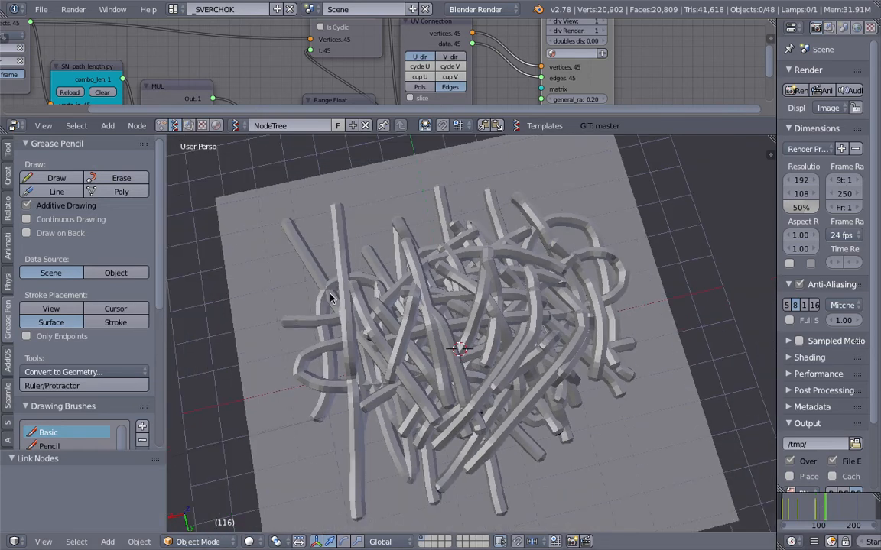
Draw a long zigzag stroke over the top of the pile on frame 116, update the Skin Mesher, and go to frame 144.
key("d")
left_click_drag(460, 207, 513, 228)
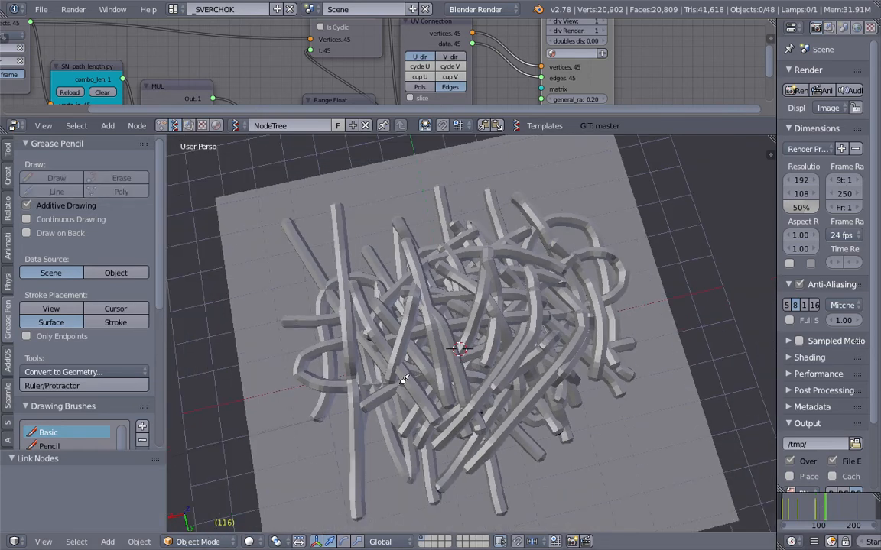
left_click_drag(440, 418, 396, 370)
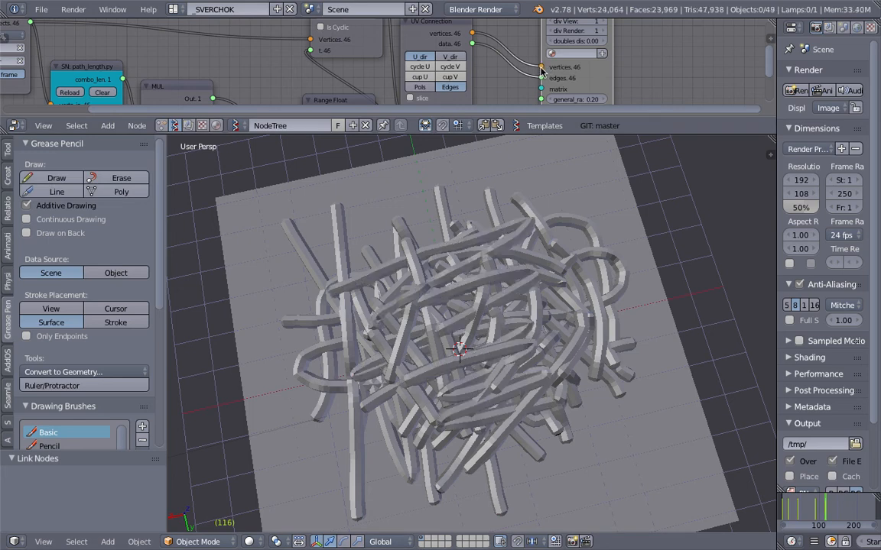
left_click(835, 508)
middle_click_drag(537, 408, 346, 317)
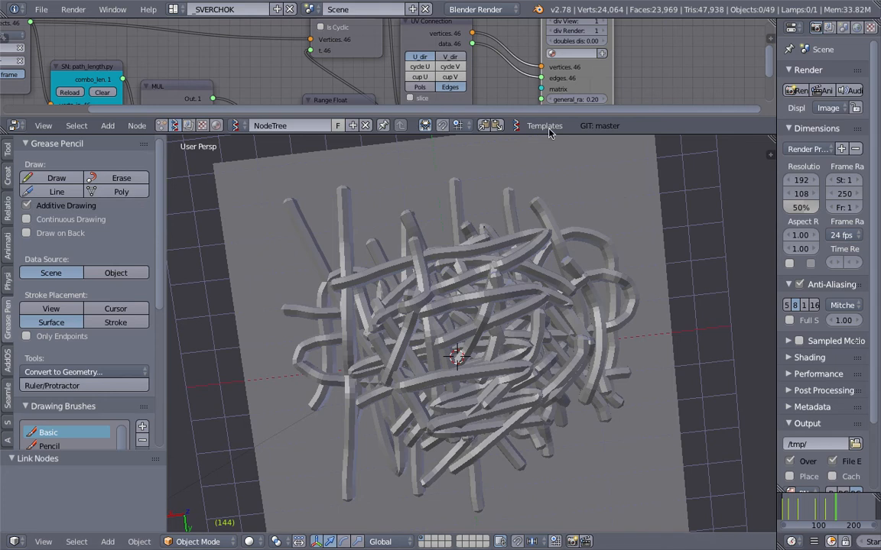
Set the grease pencil color's stroke opacity to 0.456 and hide the properties region again.
left_click(770, 154)
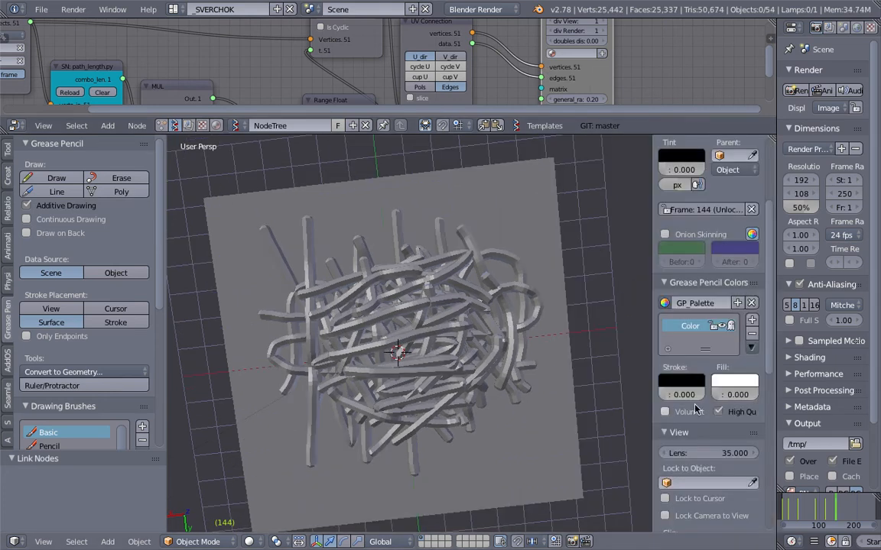
left_click_drag(671, 394, 668, 394)
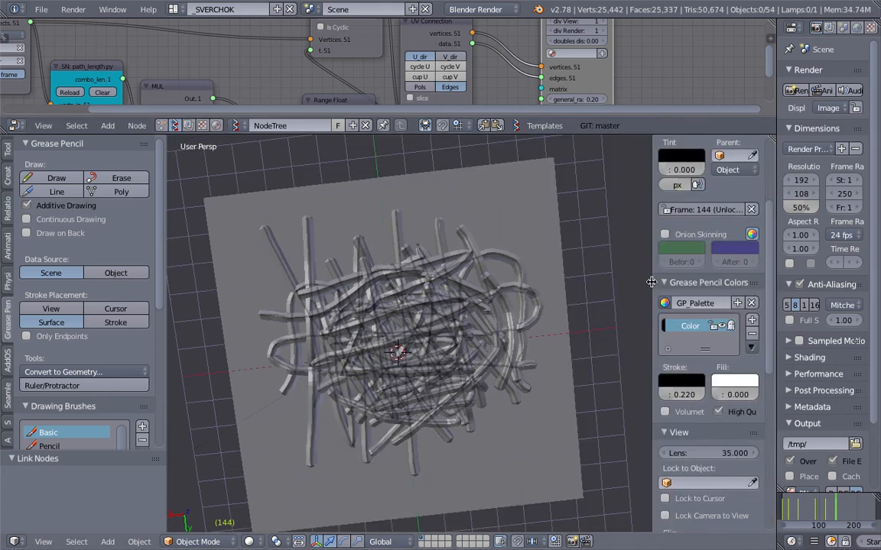
left_click_drag(651, 286, 641, 286)
left_click_drag(670, 395, 691, 394)
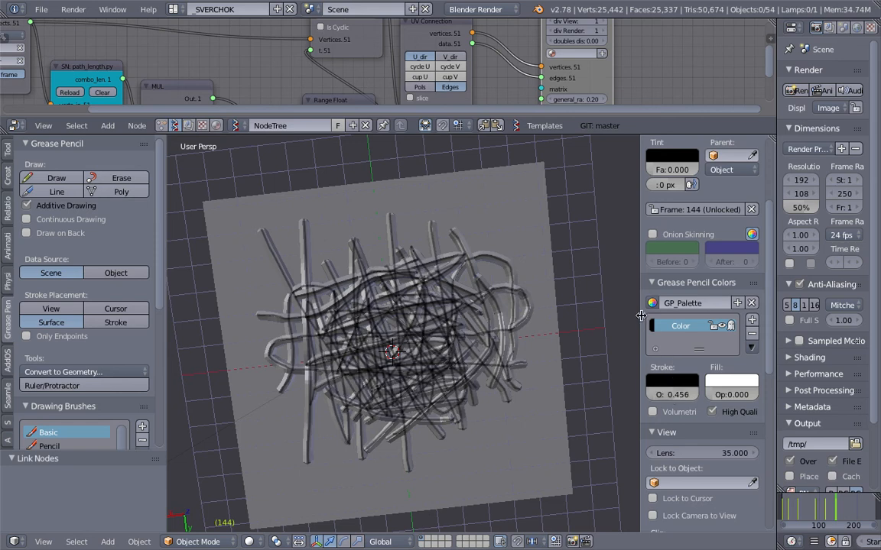
left_click_drag(640, 316, 731, 284)
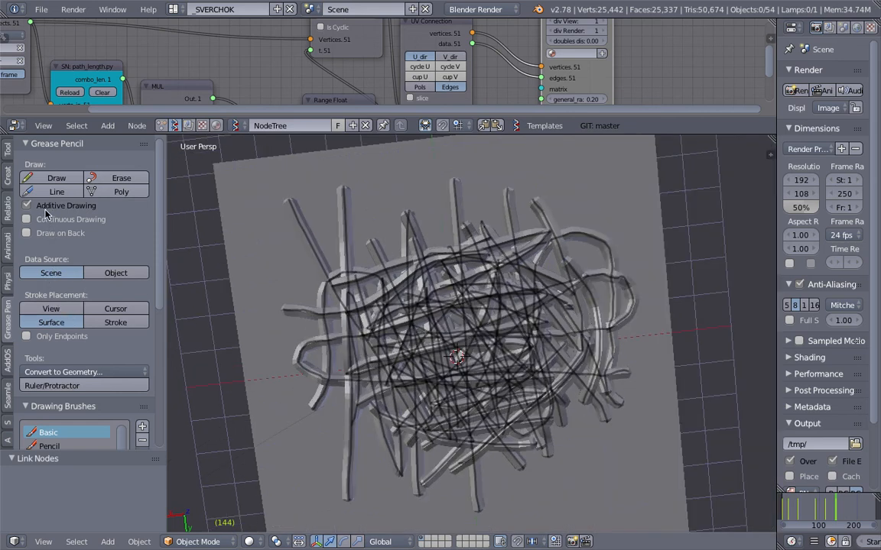
Scribble new strokes over the centre of the pile on successive frames up to frame 192.
middle_click_drag(429, 320, 440, 313)
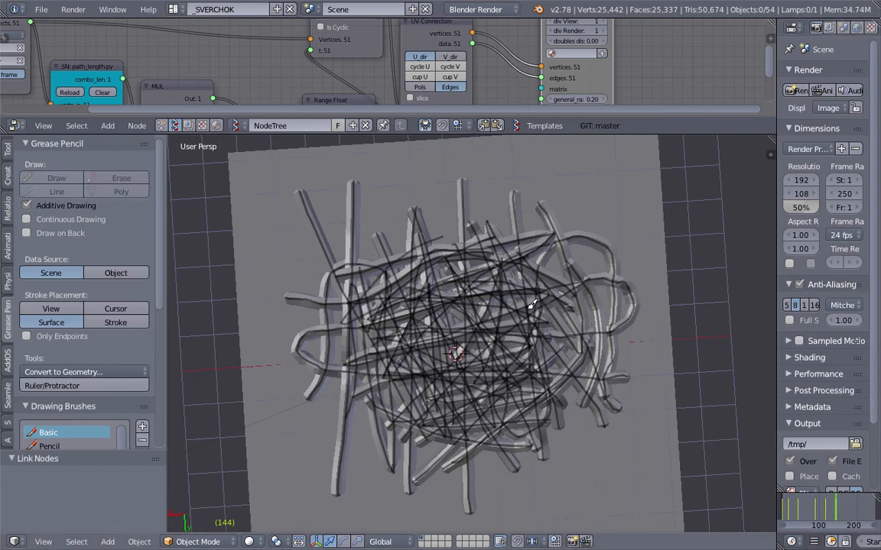
left_click(843, 500)
mouse_move(330, 274)
left_mouse_down()
mouse_move(396, 218)
mouse_move(389, 327)
mouse_move(465, 385)
left_mouse_up()
left_click(853, 504)
mouse_move(396, 246)
left_mouse_down()
mouse_move(337, 348)
mouse_move(538, 280)
mouse_move(416, 352)
left_mouse_up()
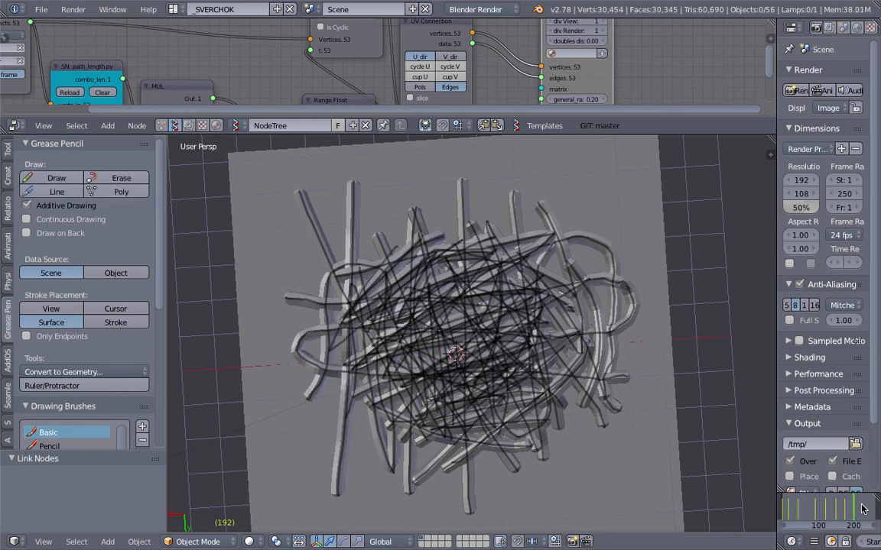
Add another scribbled stroke to the pile's centre while advancing the timeline to frame 240.
left_click(861, 509)
left_click(868, 511)
mouse_move(412, 271)
left_mouse_down()
mouse_move(438, 303)
mouse_move(458, 367)
left_mouse_up()
left_click(872, 510)
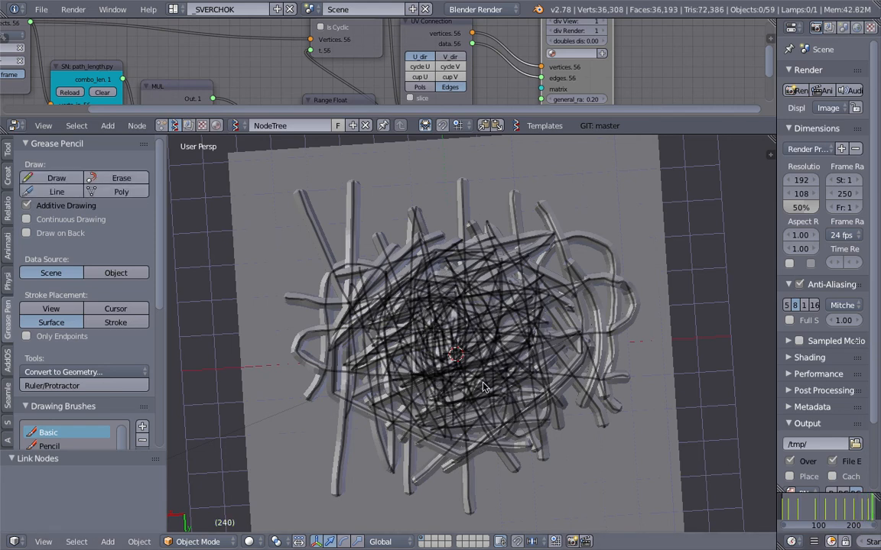
Set the timeline's end frame to 500.
middle_click_drag(482, 387, 503, 355)
scroll(846, 545, "down", 4)
scroll(862, 544, "down", 2)
left_click(843, 539)
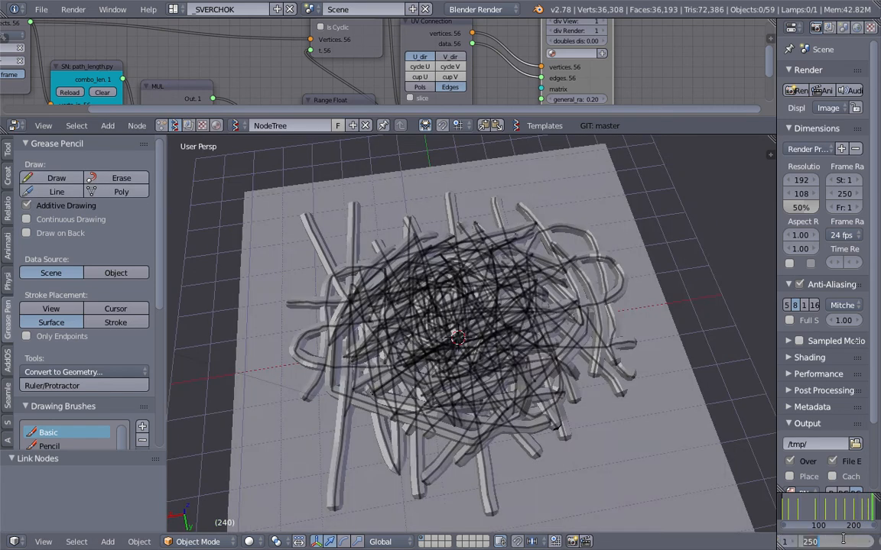
type("500")
key("Return")
Scribble strokes over the pile from frame 261 onwards and advance to frame 331.
scroll(830, 514, "down", 2)
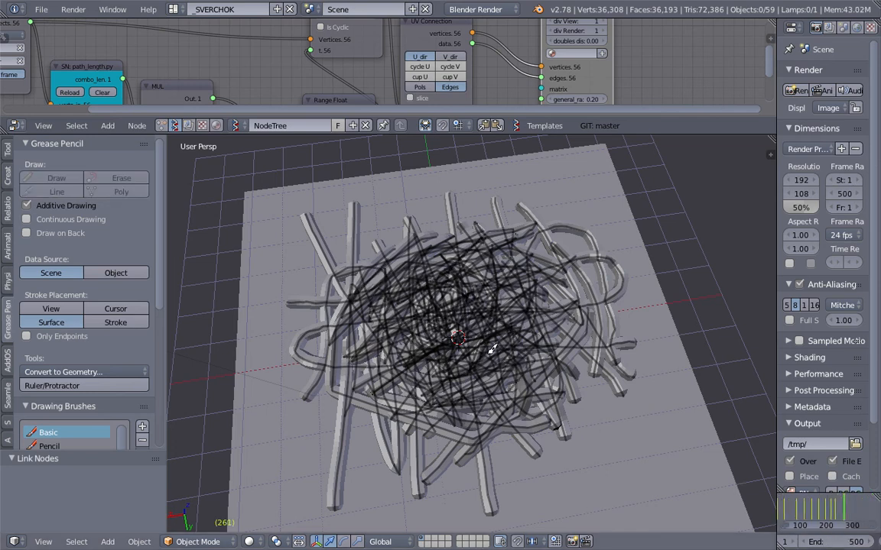
middle_click_drag(493, 349, 459, 369)
mouse_move(457, 372)
left_mouse_down()
mouse_move(449, 272)
mouse_move(419, 393)
mouse_move(442, 407)
left_mouse_up()
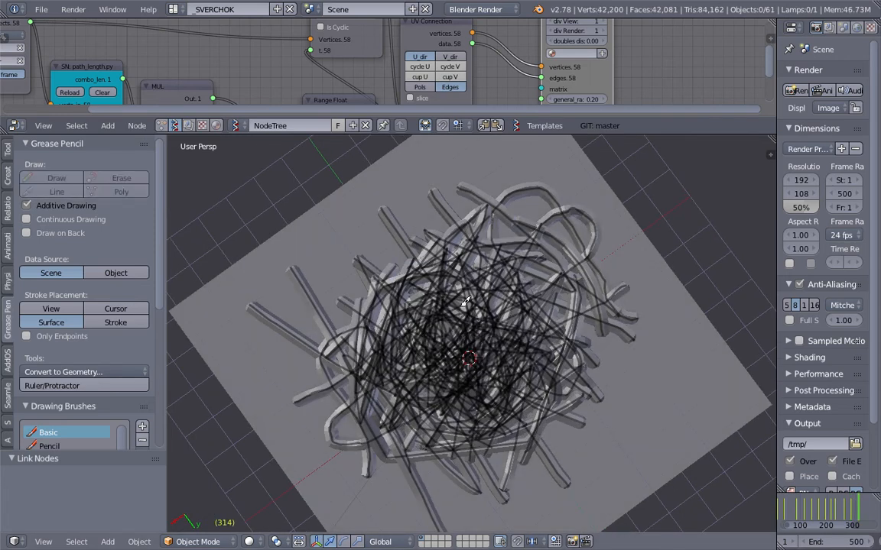
left_click(863, 513)
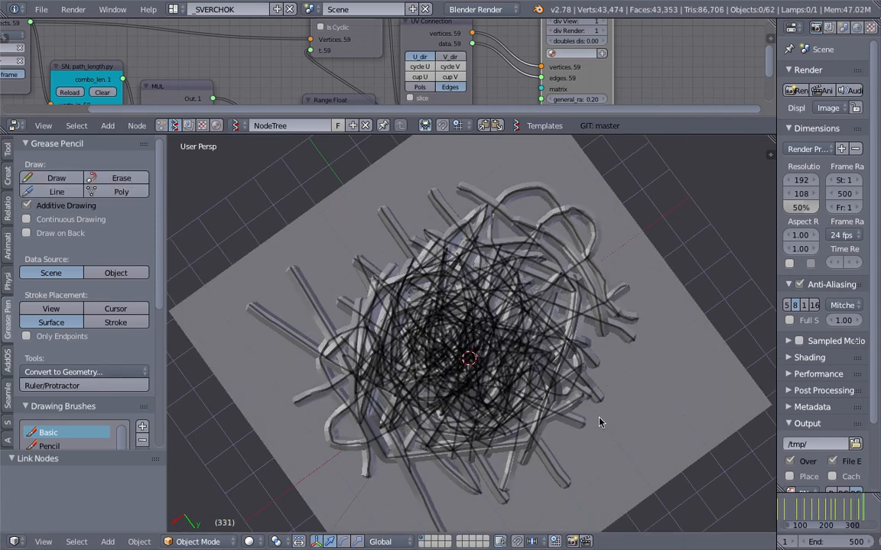
Scribble more strokes around the middle of the pile on frames 449 and 490.
middle_click_drag(856, 510, 821, 511)
scroll(821, 511, "down", 4)
key("d")
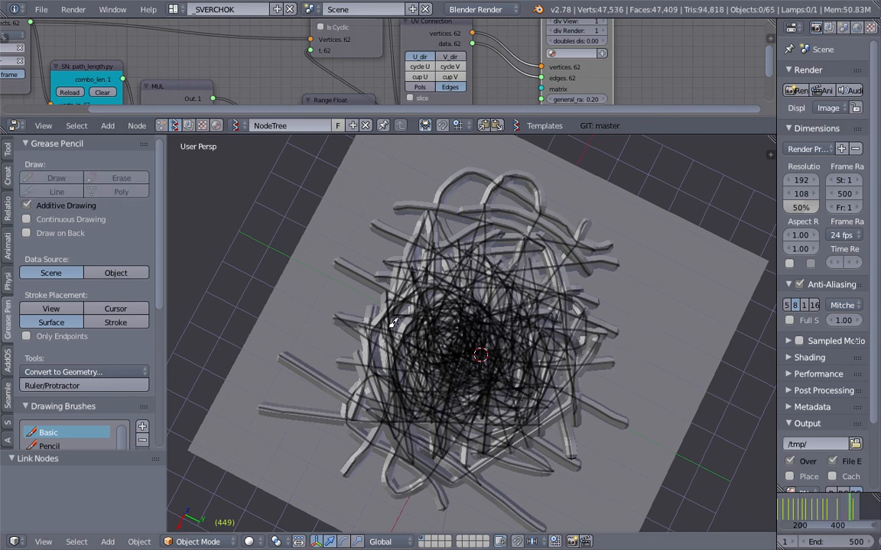
left_click(855, 510)
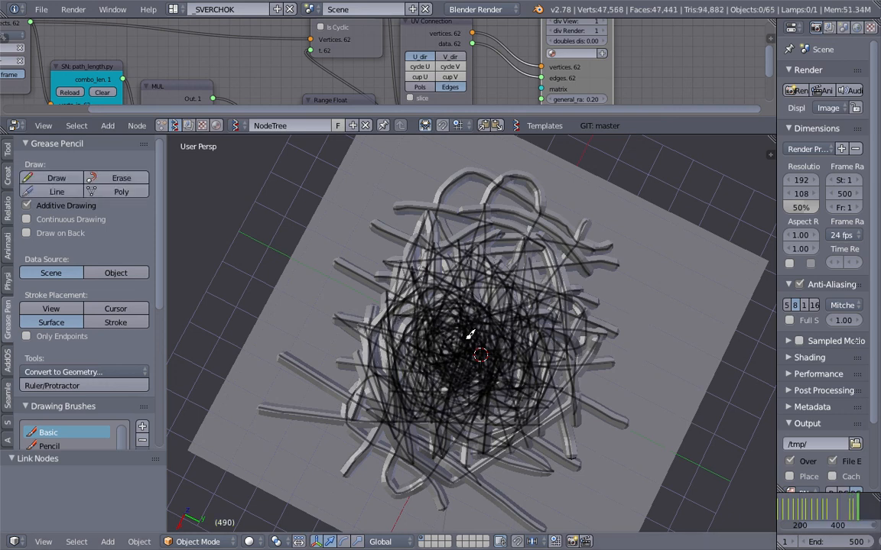
left_click(865, 512)
Set the timeline's end frame to 1000 and draw another stroke over the top of the pile on frame 534.
scroll(866, 517, "down", 1)
left_click(840, 541)
type("1000")
key("Return")
left_click_drag(445, 336, 520, 382)
left_click(863, 507)
Hide the grease pencil strokes by setting the color's stroke opacity to 0, and save the file.
middle_click_drag(551, 373, 774, 158)
key("n")
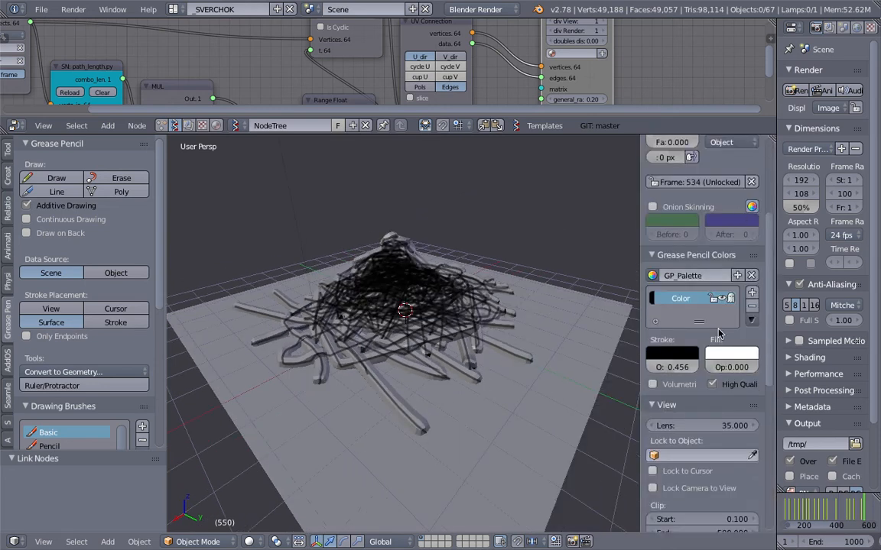
left_click_drag(686, 283, 649, 285)
mouse_move(409, 325)
middle_mouse_down()
mouse_move(506, 340)
mouse_move(428, 390)
mouse_move(397, 344)
middle_mouse_up()
key("ctrl+s")
left_click(500, 338)
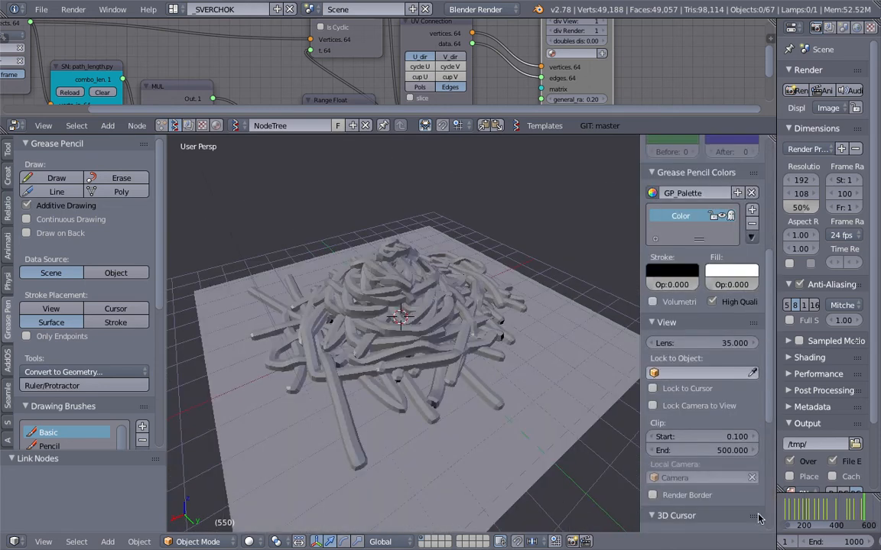
Scrub the timeline from frame 0 to frame 589 to check the tube mesh.
scroll(792, 508, "down", 6)
middle_click_drag(792, 508, 809, 512)
left_click(802, 510)
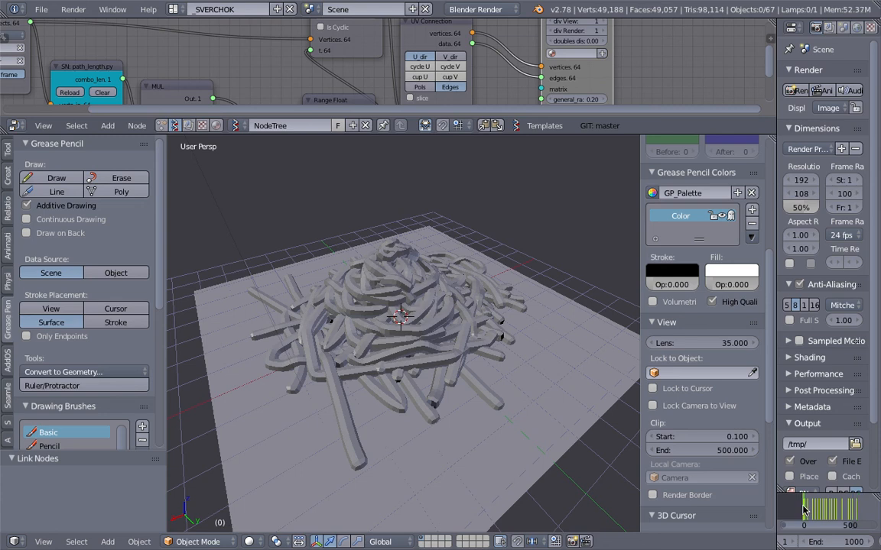
left_click_drag(809, 510, 862, 507)
Examine how the skinned tubes stack and overlap, from above, from the side and up close.
middle_click_drag(339, 317, 343, 398)
scroll(399, 332, "up", 5)
scroll(397, 329, "down", 5)
scroll(430, 330, "up", 6)
scroll(431, 330, "down", 6)
middle_click_drag(417, 304, 329, 252)
scroll(401, 295, "up", 4)
scroll(645, 427, "down", 2)
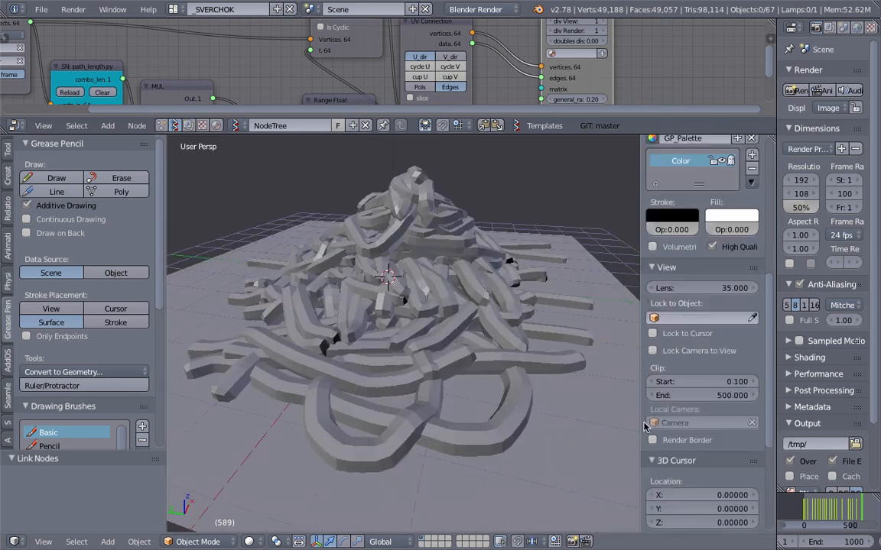
Turn on Matcap shading in the 3D view and orbit around the tube pile.
scroll(645, 426, "down", 5)
left_click(653, 425)
left_click(697, 455)
left_click(652, 397)
middle_click_drag(535, 396, 407, 377)
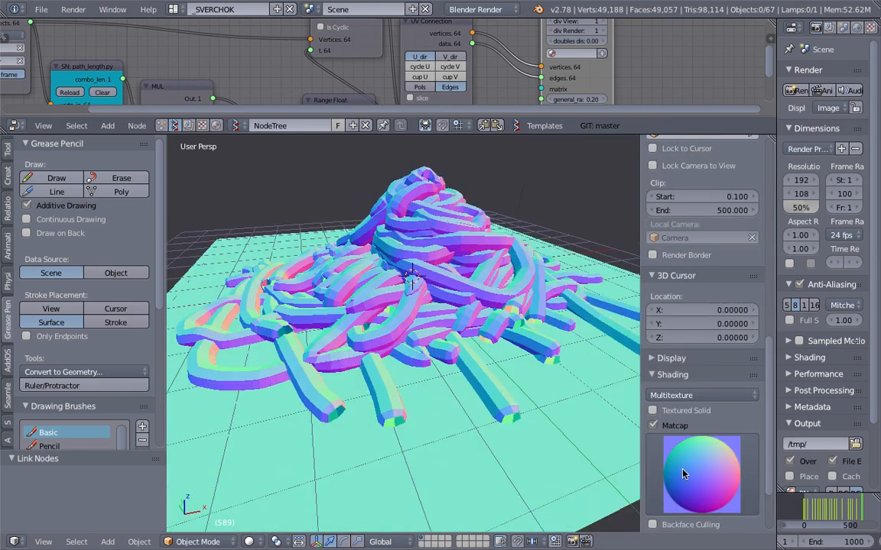
Turn on Ambient Occlusion for the 3D view's shading and check the tube pile from another angle.
left_click(692, 476)
left_click(668, 394)
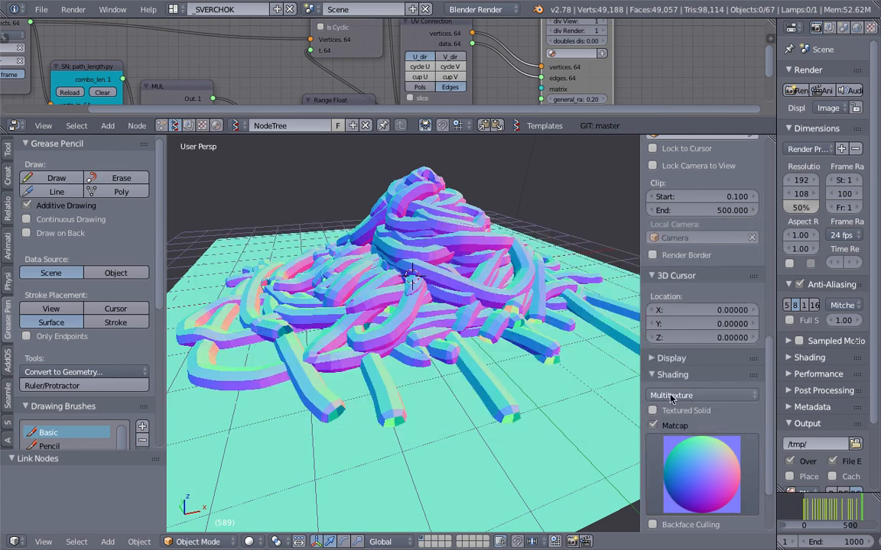
scroll(695, 429, "down", 3)
left_click(684, 471)
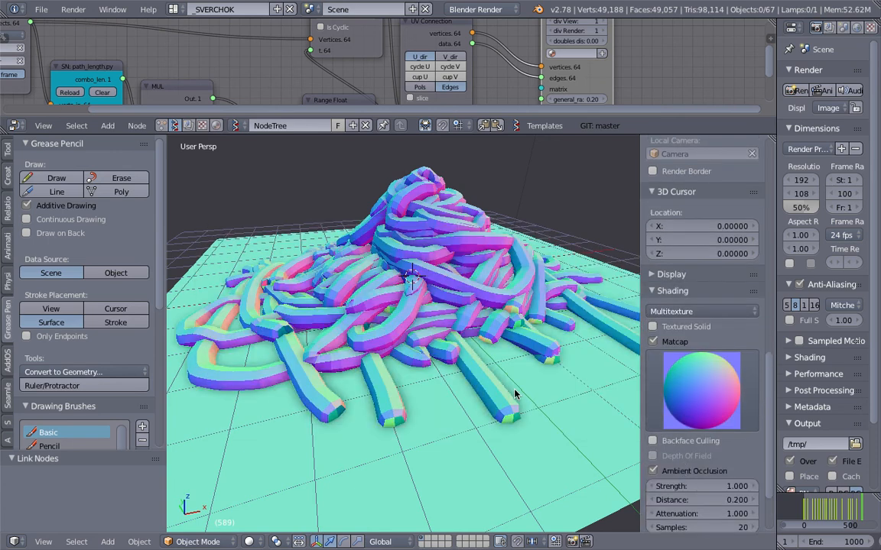
middle_click_drag(515, 399, 346, 177)
Enlarge the node editor area and rename the node tree to GP_Pile_Volume.
left_click_drag(325, 116, 325, 182)
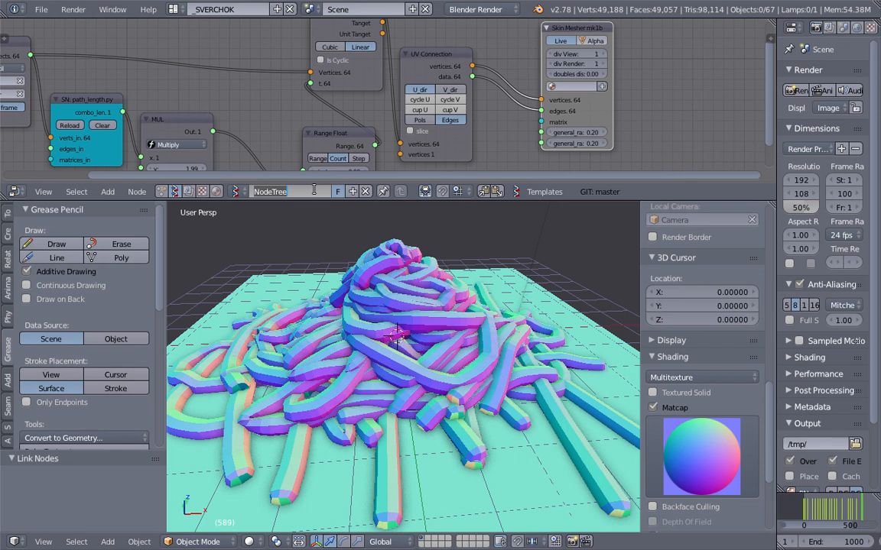
type("GP_Pile_Volume")
key("Return")
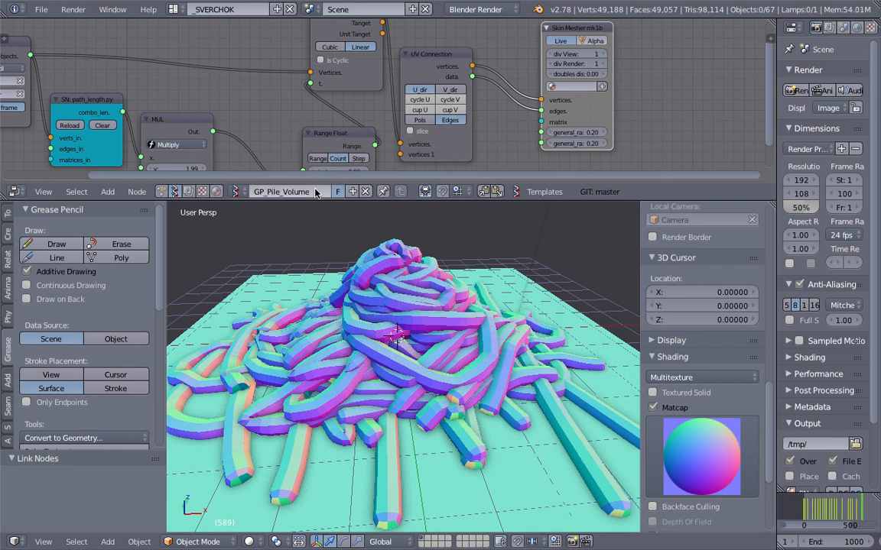
View the tube pile from above and from the far side, and save the file over the existing one.
middle_click_drag(363, 344, 457, 343)
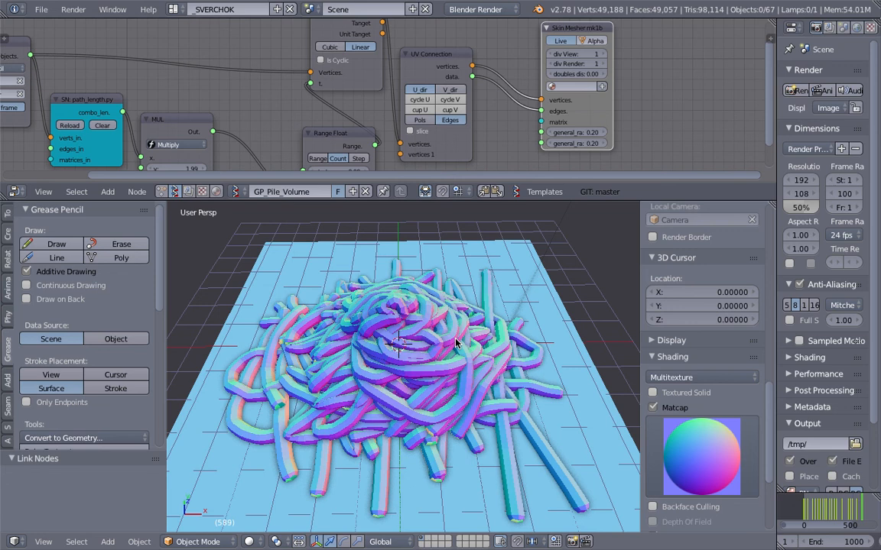
middle_click_drag(531, 382, 352, 311)
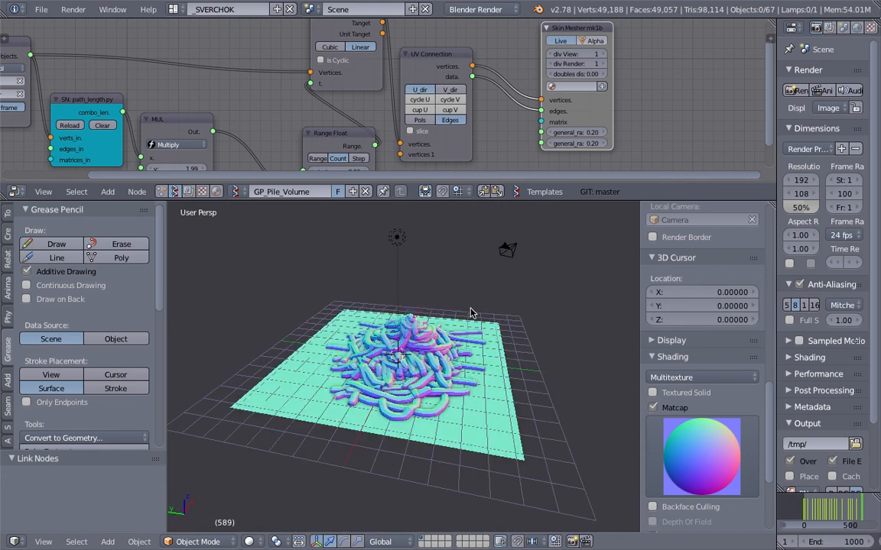
middle_click_drag(470, 309, 474, 308)
key("ctrl+s")
left_click(474, 308)
Move the camera and the lamp together to layer 2 and save the file.
right_click(511, 260)
right_click(396, 239, "shift")
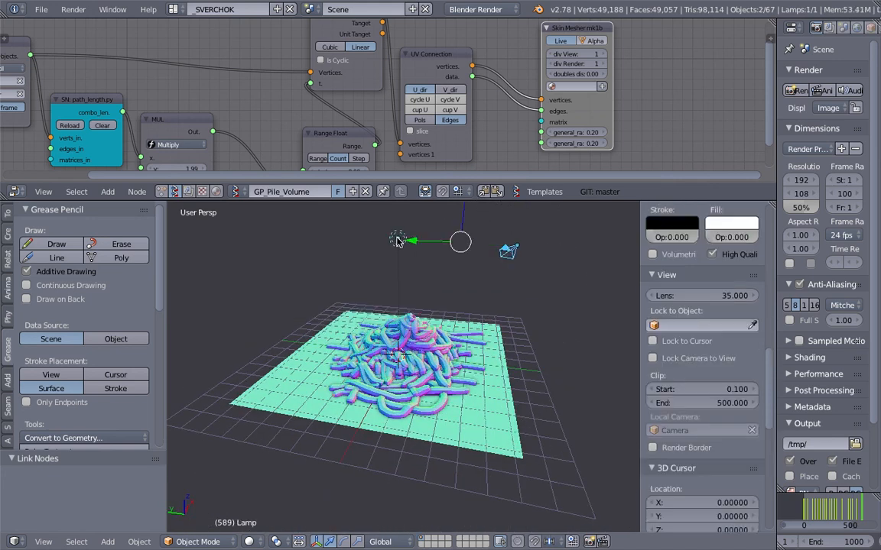
key("m")
key("2")
scroll(437, 297, "up", 4)
key("ctrl+s")
left_click(432, 294)
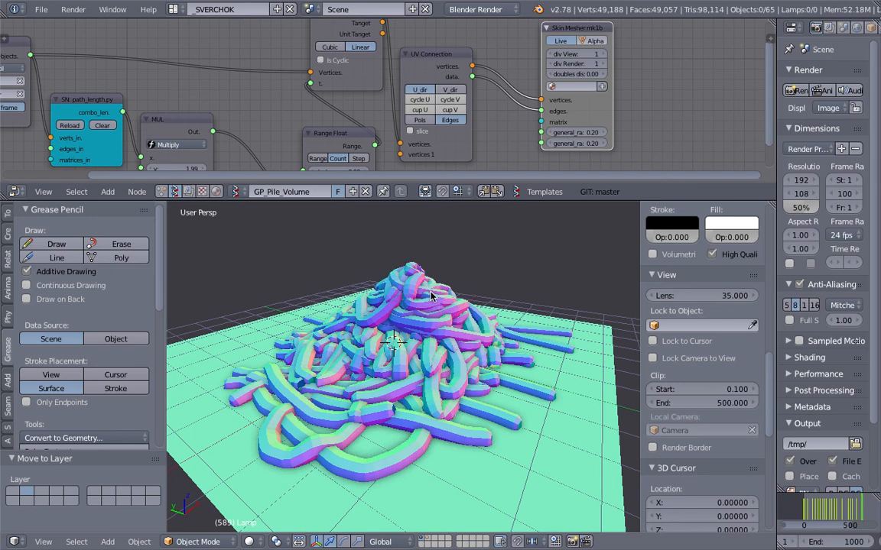